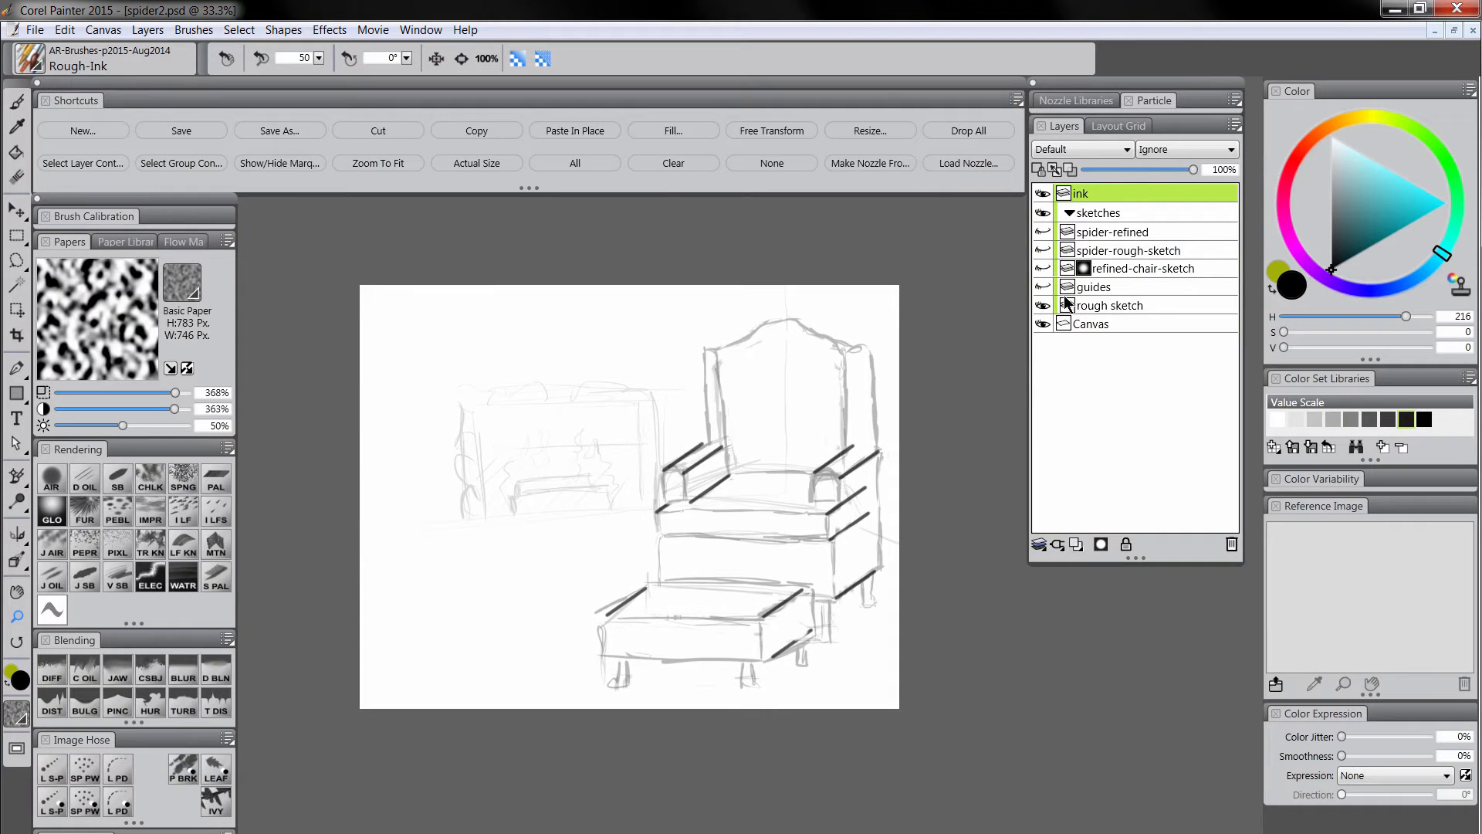
- Make the refined-chair-sketch layer visible and hide the guides and rough sketch layers
left_click(1043, 287)
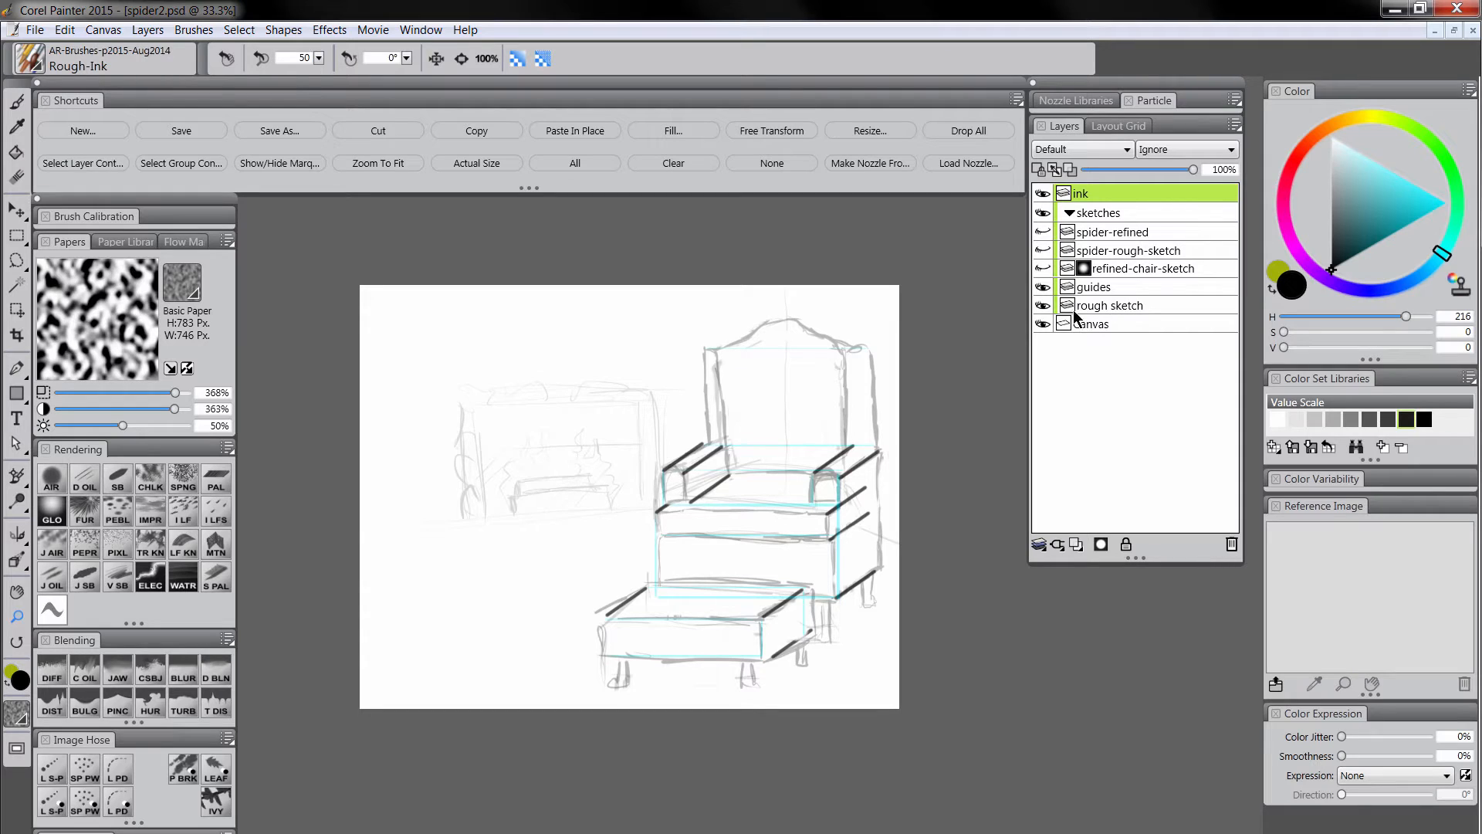
left_click(1045, 269)
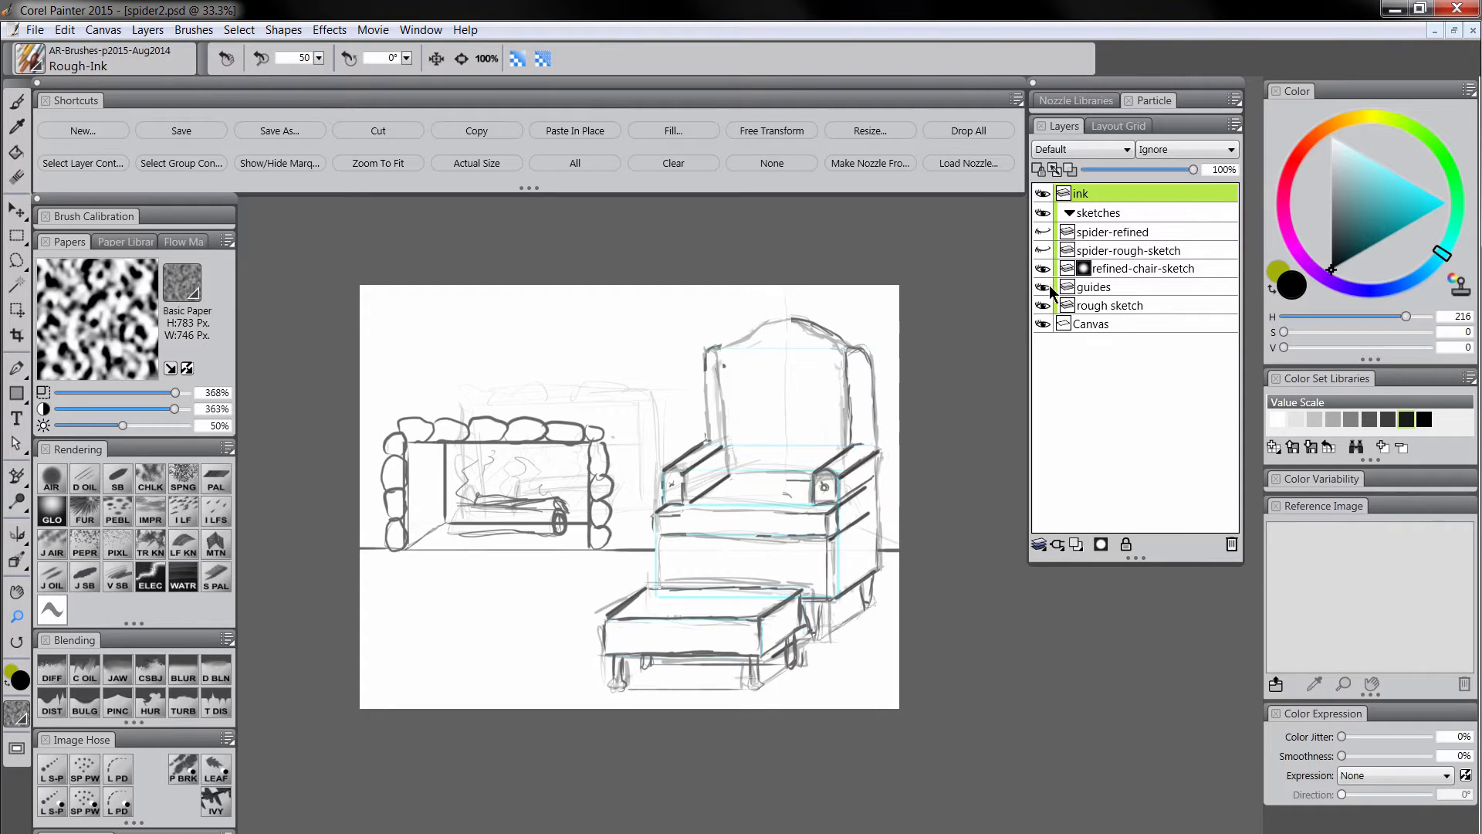
left_click(1046, 287)
left_click(1047, 306)
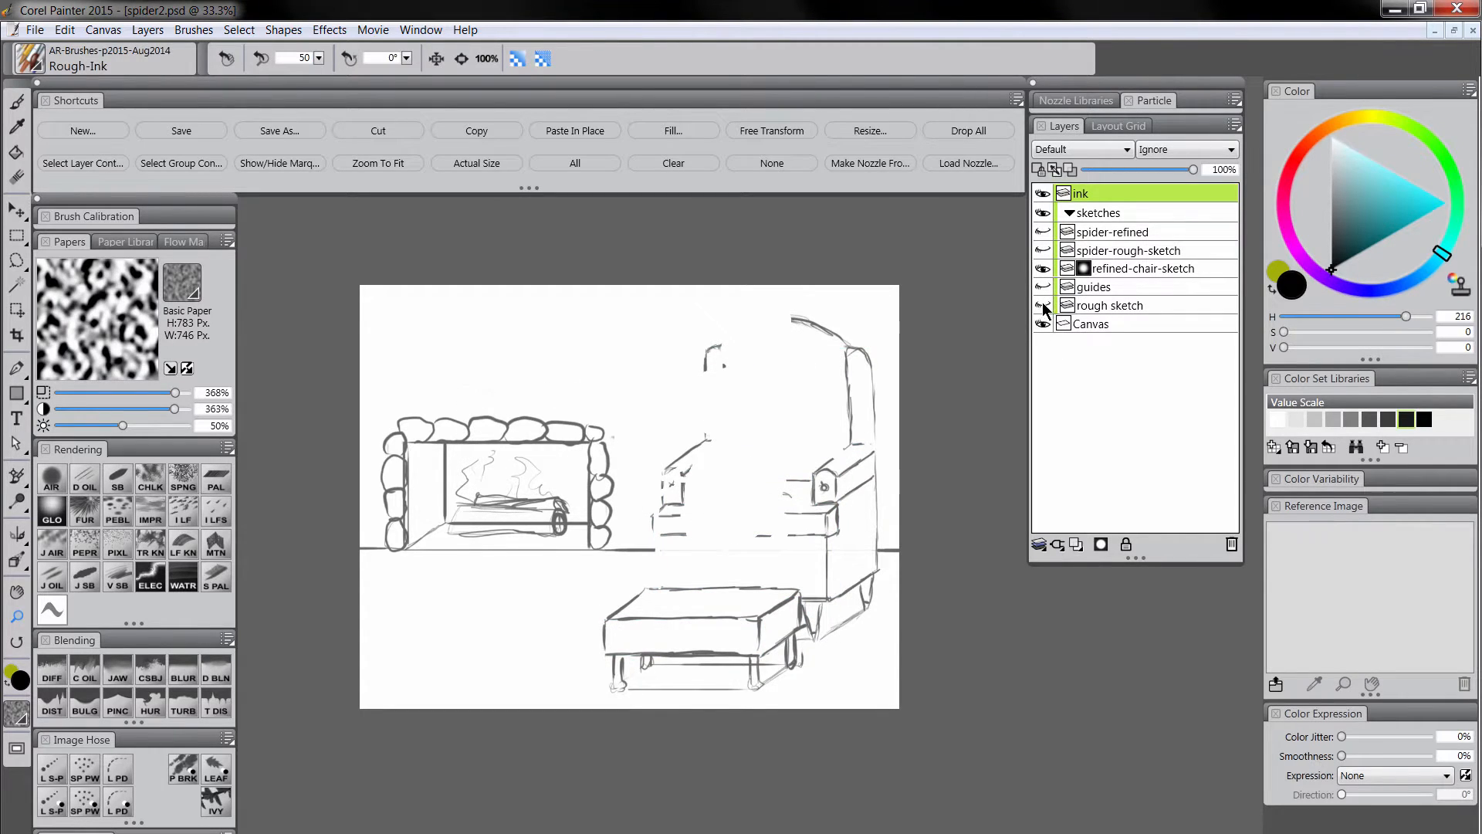
- Disable the layer mask on the refined-chair-sketch layer
left_click(1085, 270)
right_click(1085, 270)
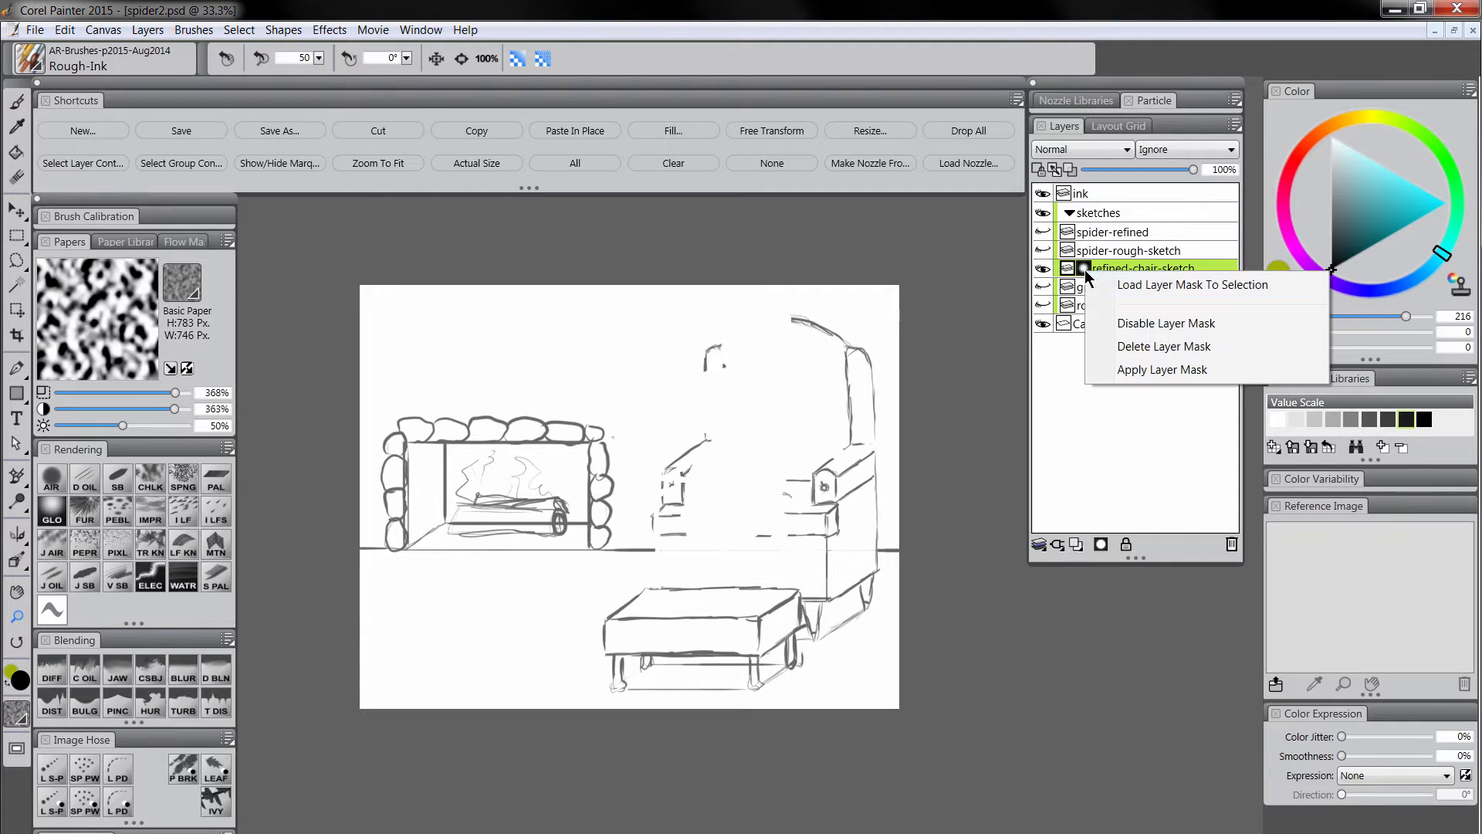
left_click(1176, 326)
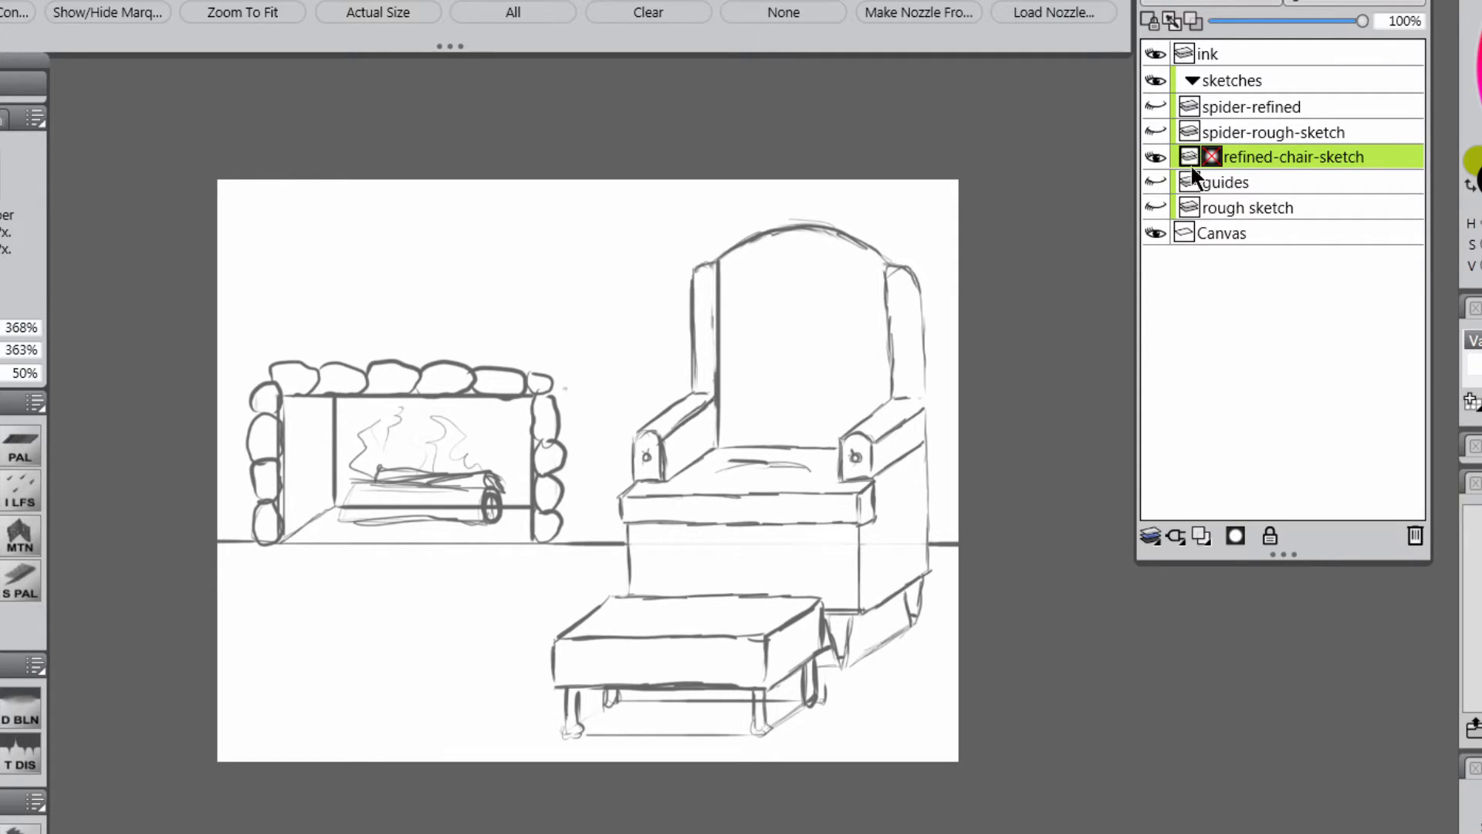
- Show the spider-refined layer over the chair sketch with spider-rough-sketch hidden, and enable the refined-chair-sketch layer mask
left_click(1156, 132)
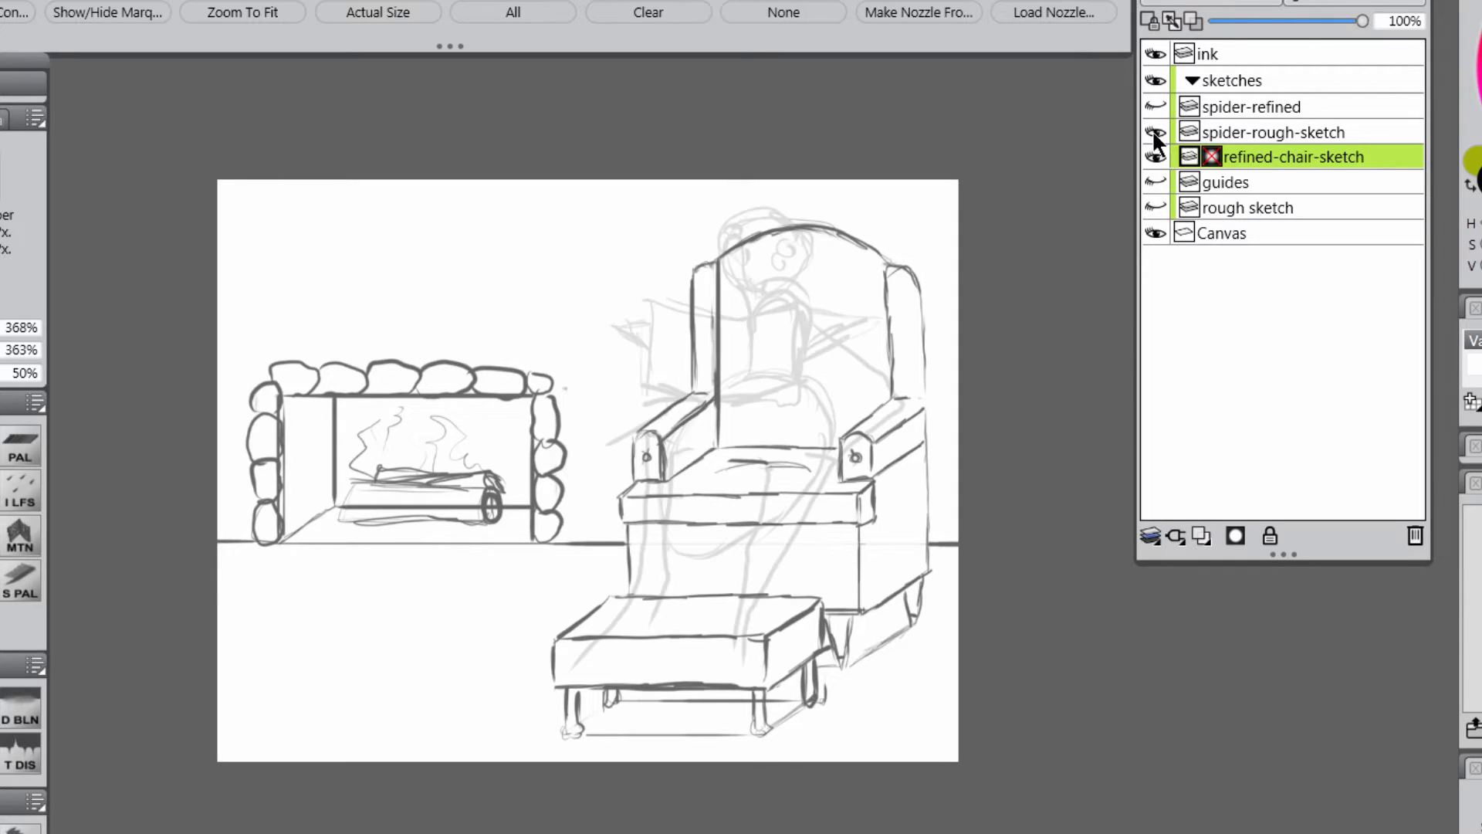
left_click(1156, 159)
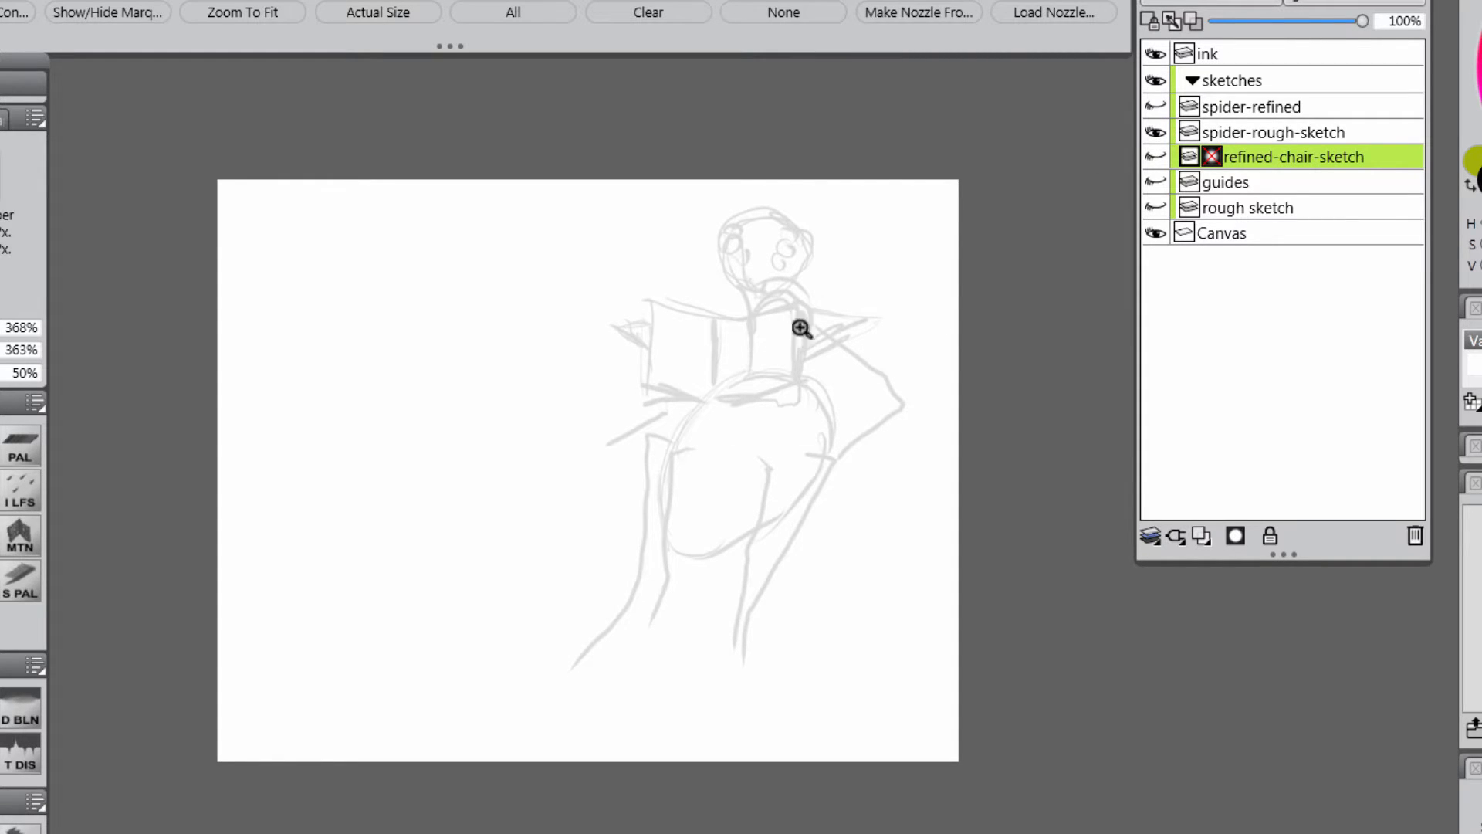
left_click(1156, 106)
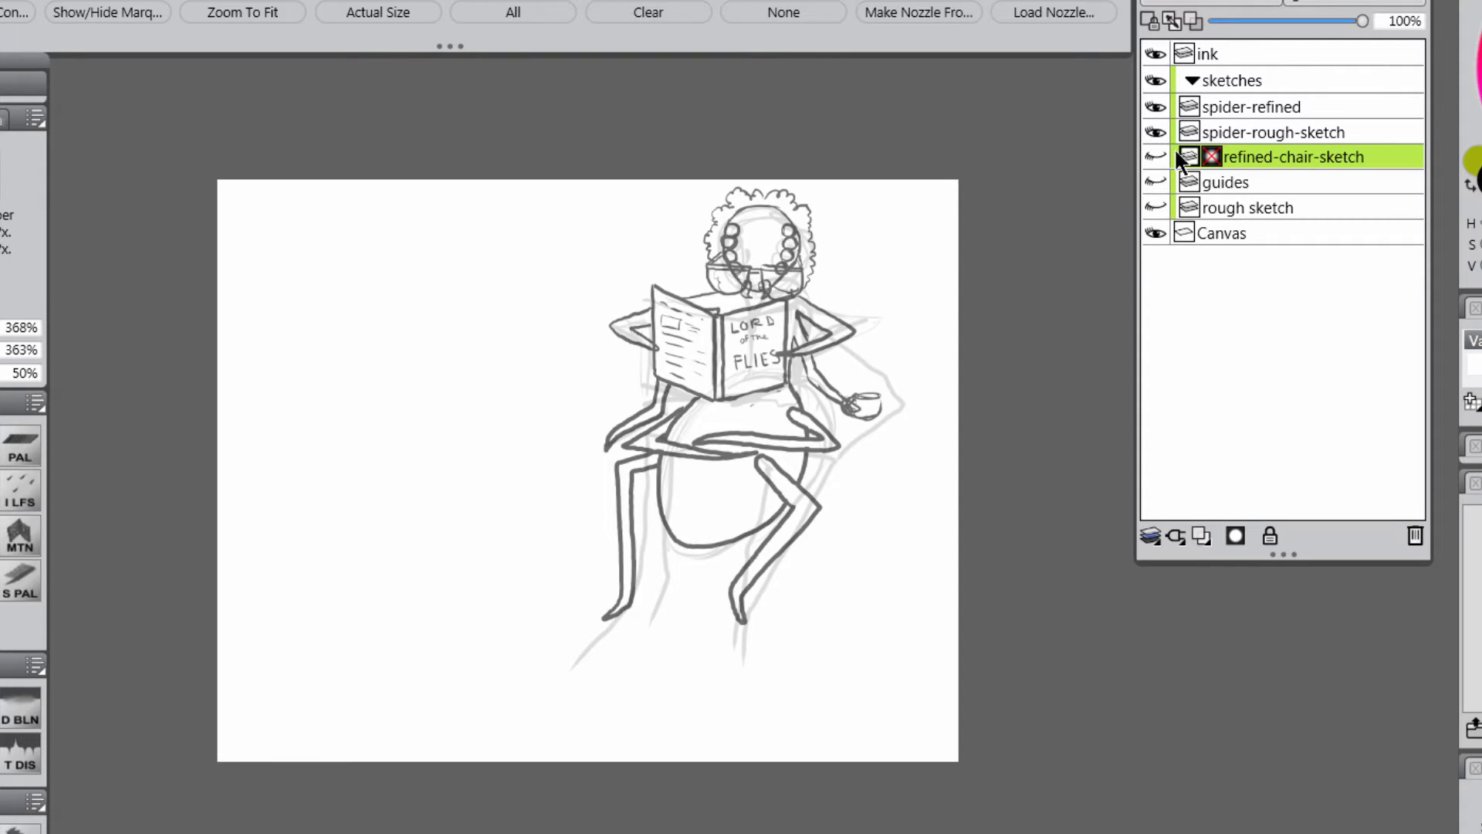
left_click(1156, 133)
left_click(1156, 158)
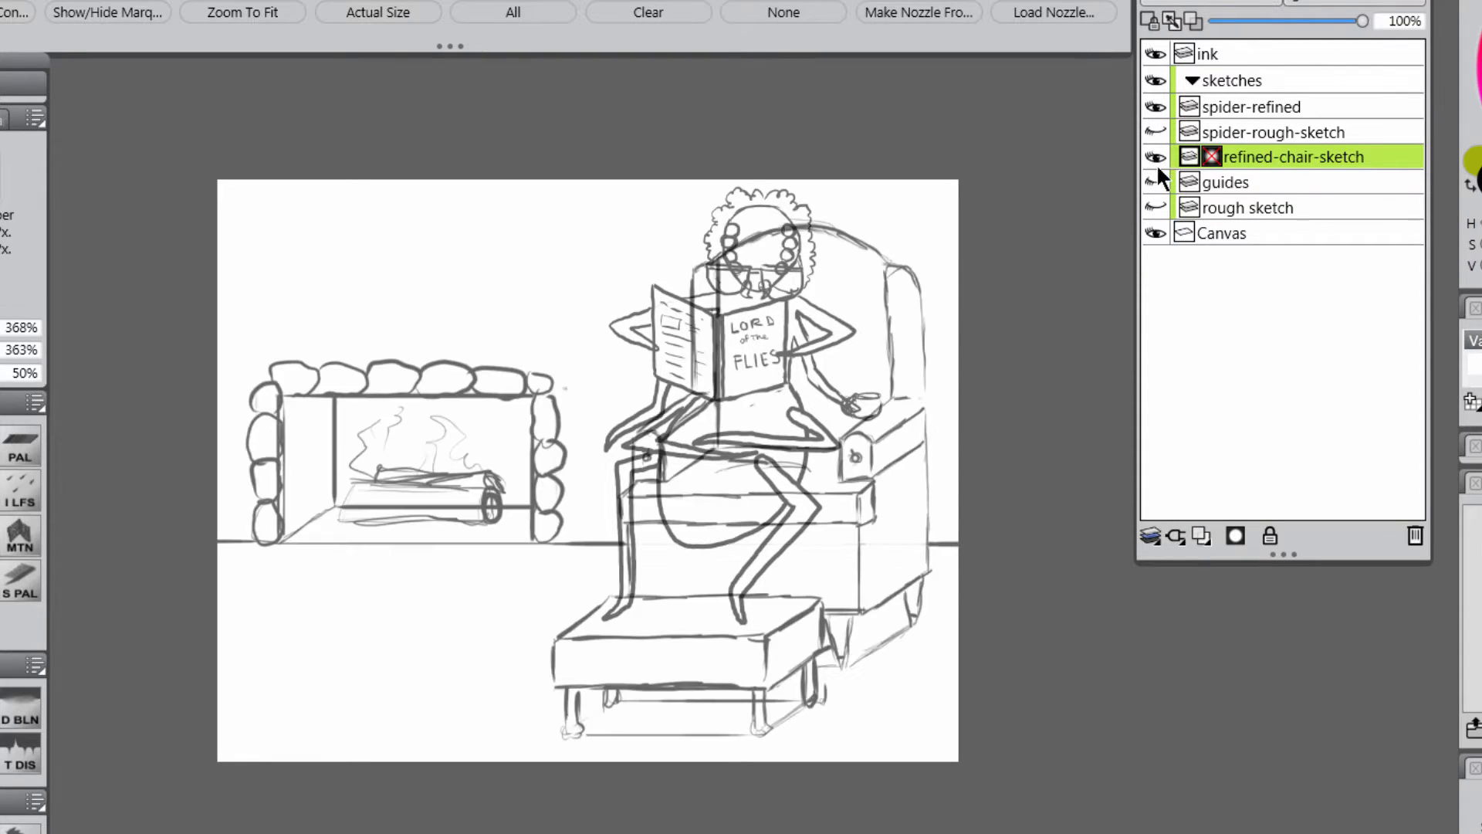
right_click(1211, 157)
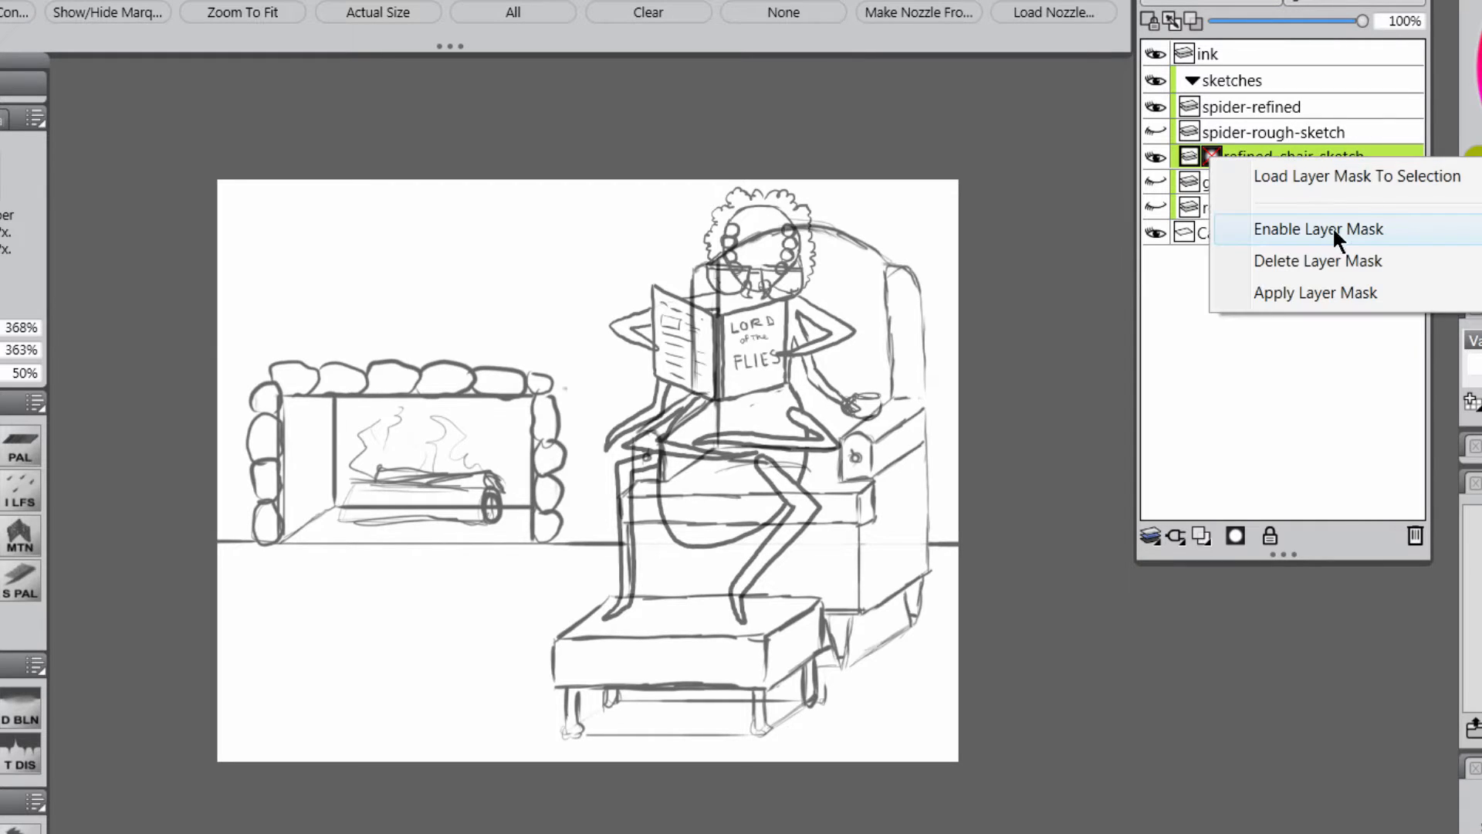
left_click(1313, 225)
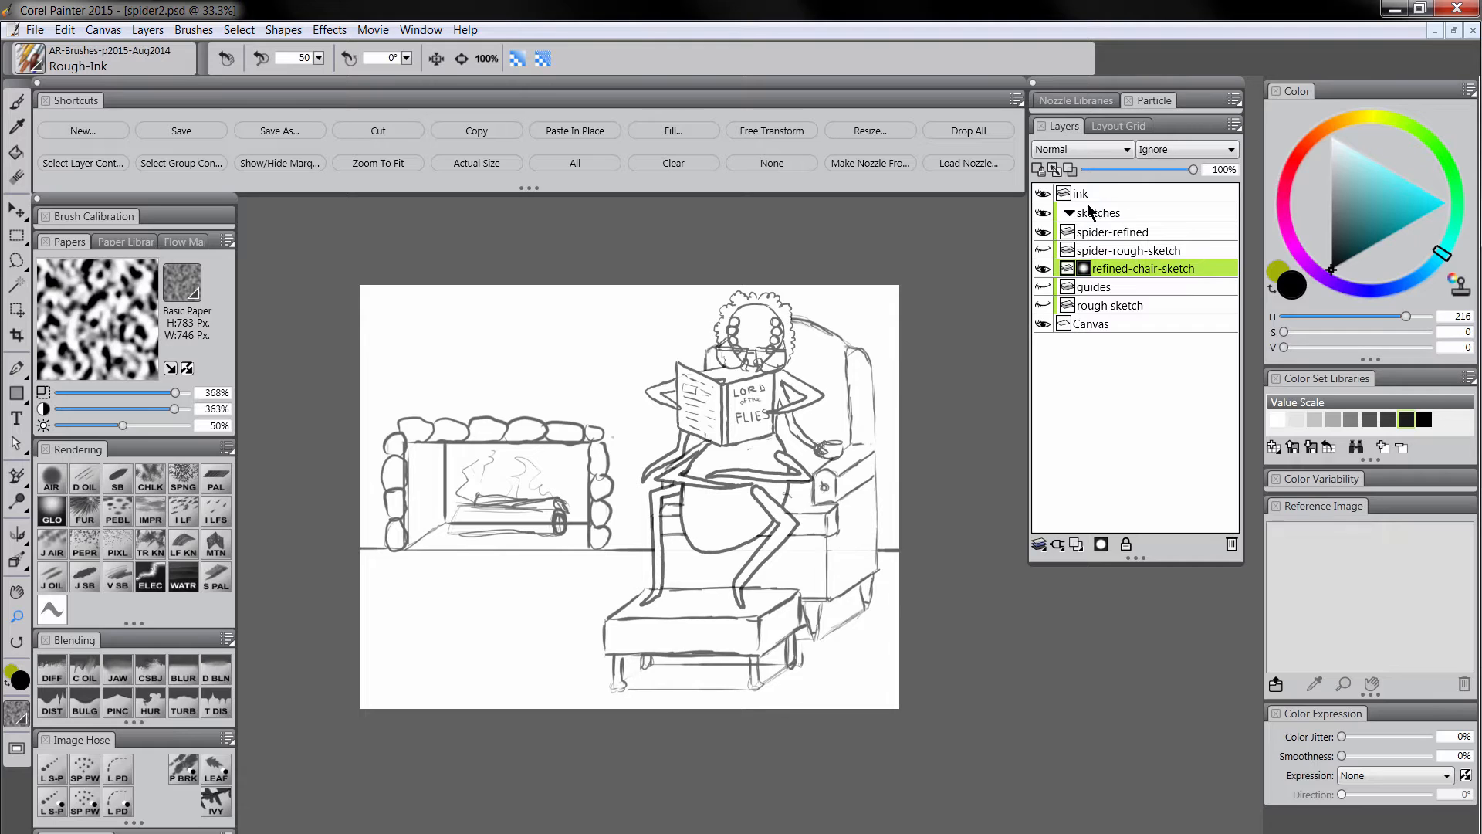
- Lower the opacity of spider-refined to 27% and refined-chair-sketch to 28%, and make the ink layer active
left_click(1122, 230)
left_click_drag(1134, 170, 1113, 170)
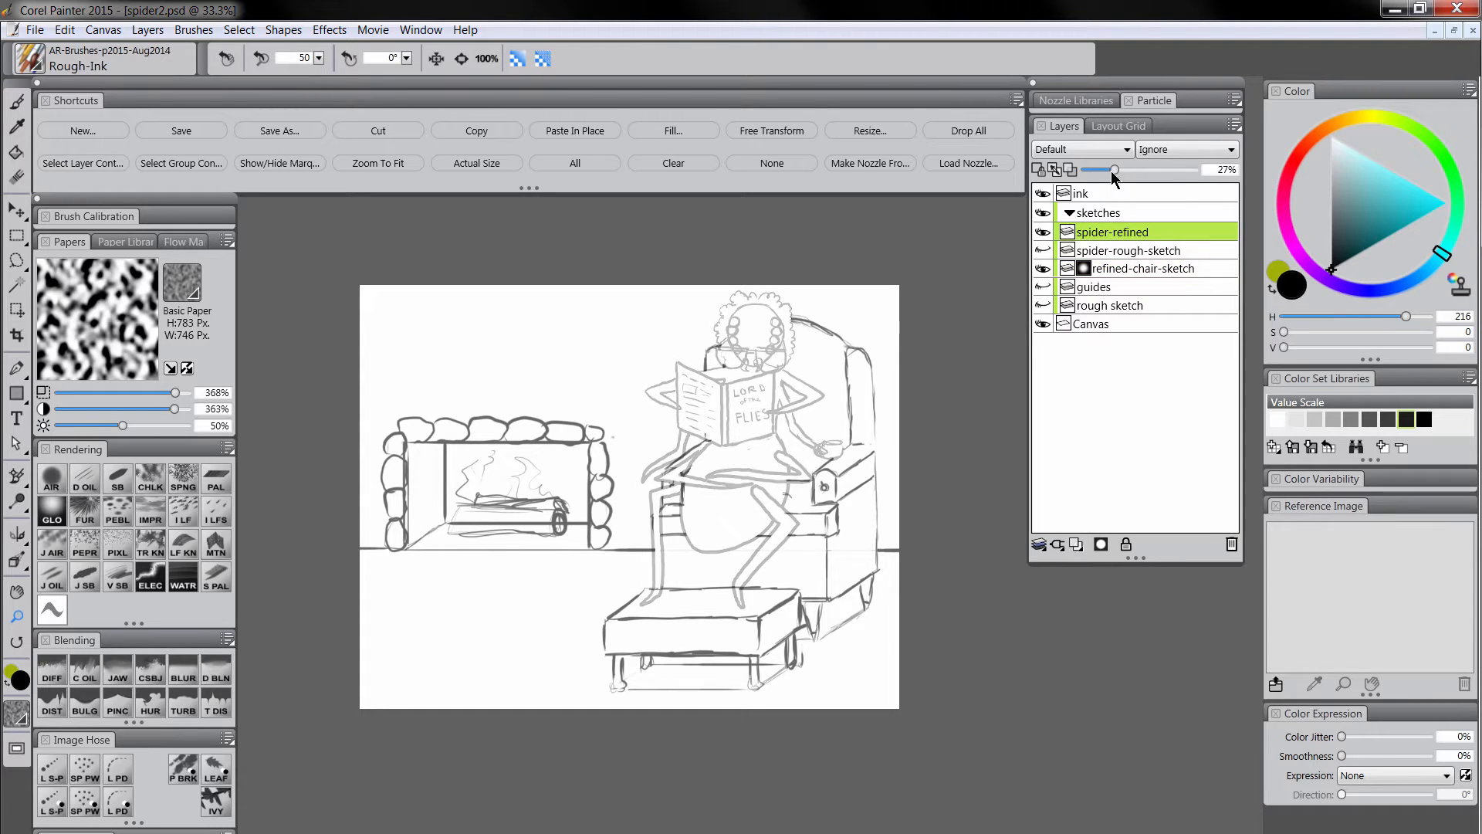
left_click(1116, 270)
left_click_drag(1142, 170, 1113, 173)
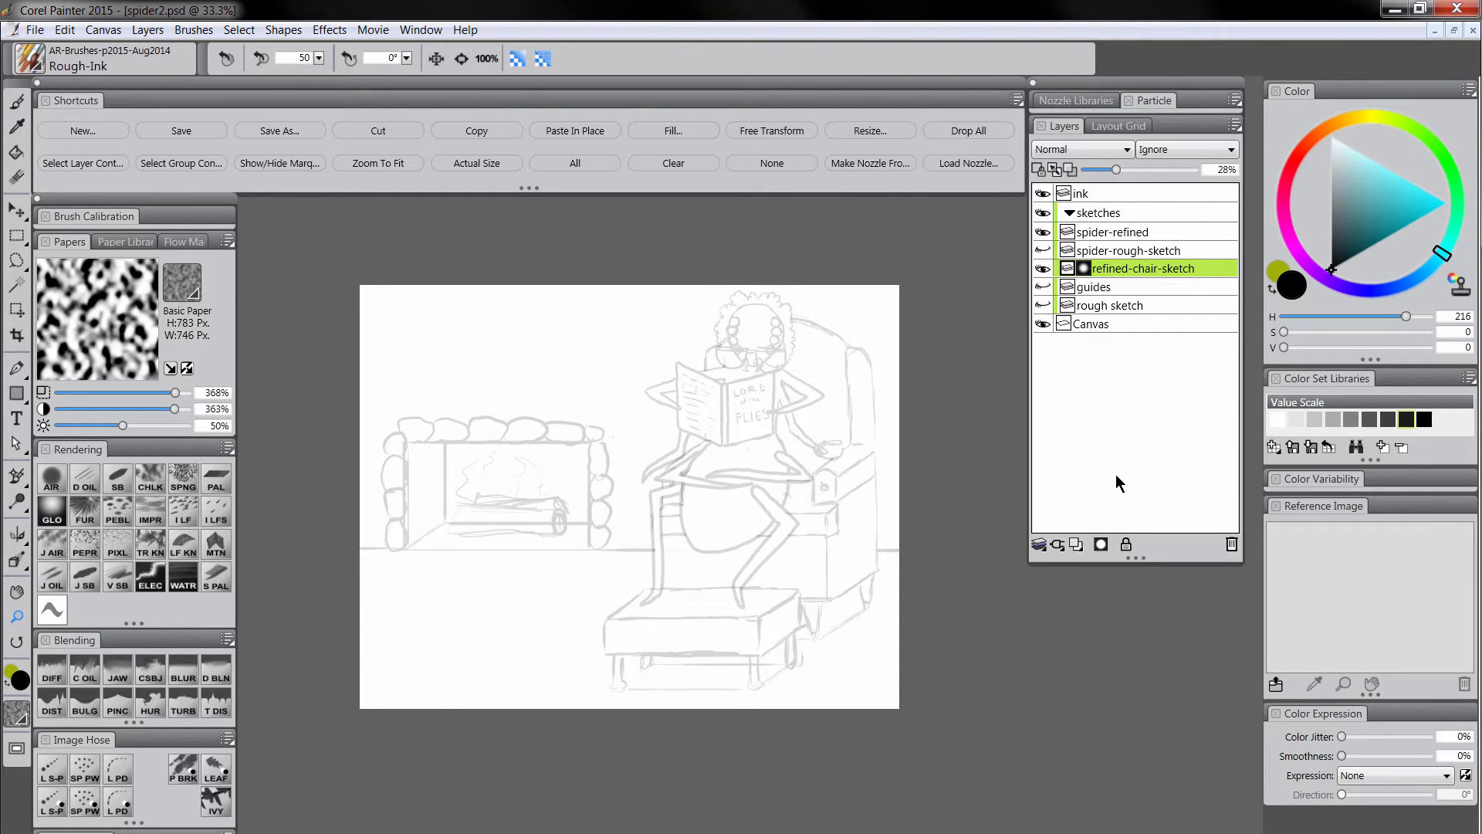
left_click(1091, 193)
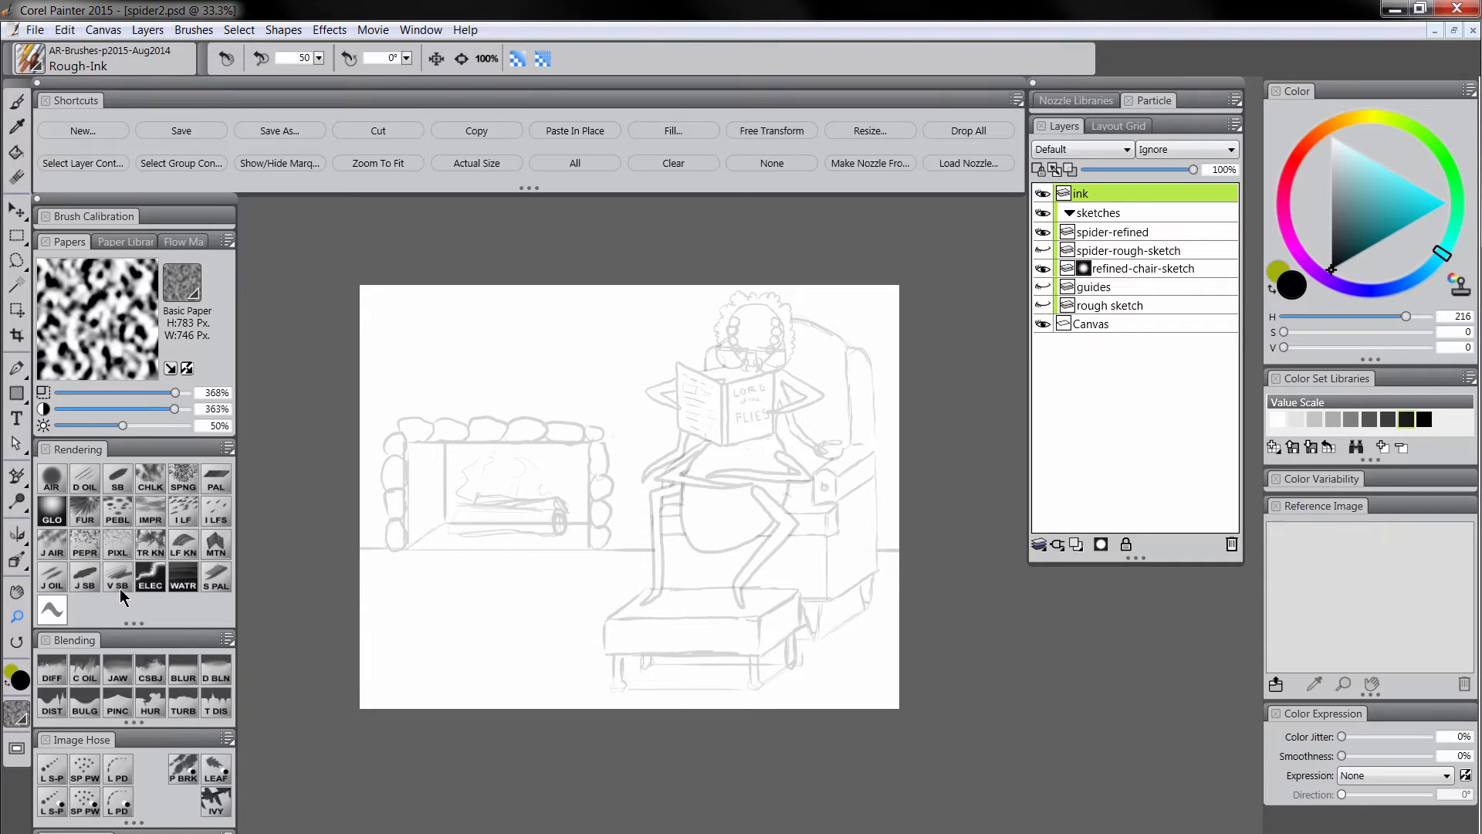
- Try diagonal test strokes above the fireplace with the Rough-Ink brush and undo them
left_click(50, 610)
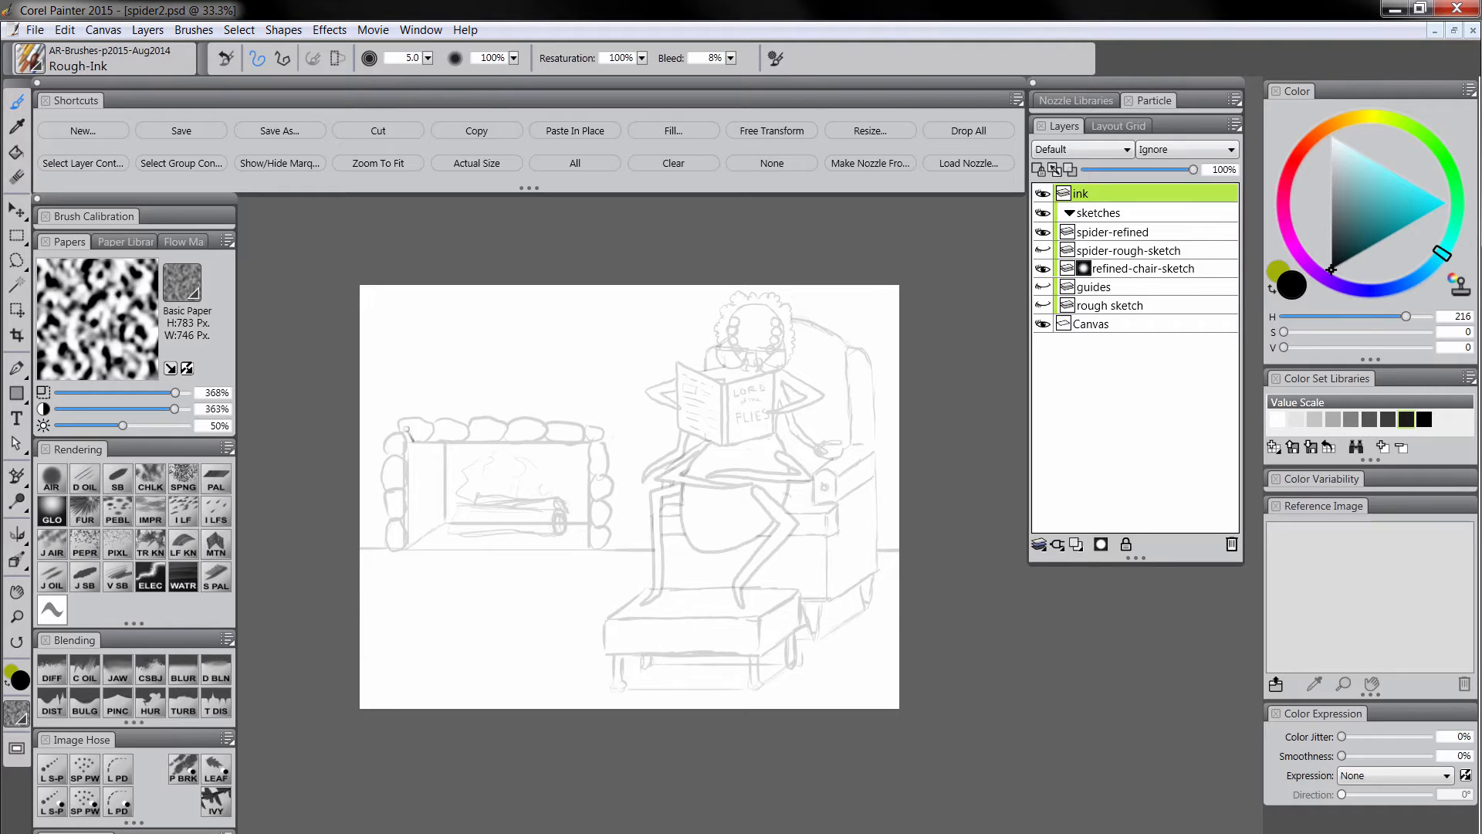
left_click_drag(587, 345, 527, 380)
key("ctrl+z")
left_click_drag(618, 330, 482, 408)
key("ctrl+z")
left_click_drag(630, 325, 508, 417)
left_click_drag(637, 312, 485, 388)
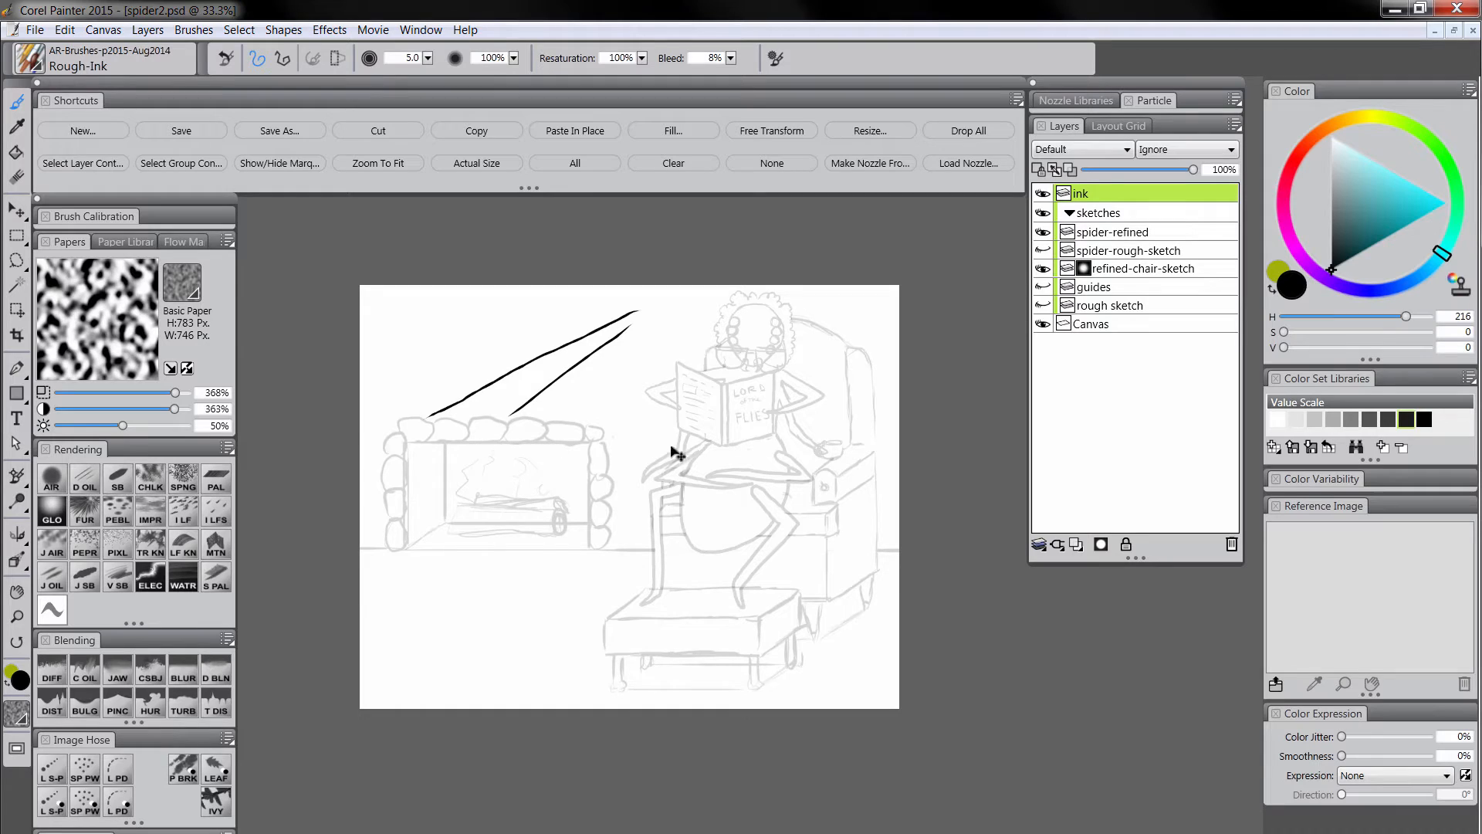
key("ctrl+z")
key("ctrl+z")
left_click_drag(643, 319, 480, 437)
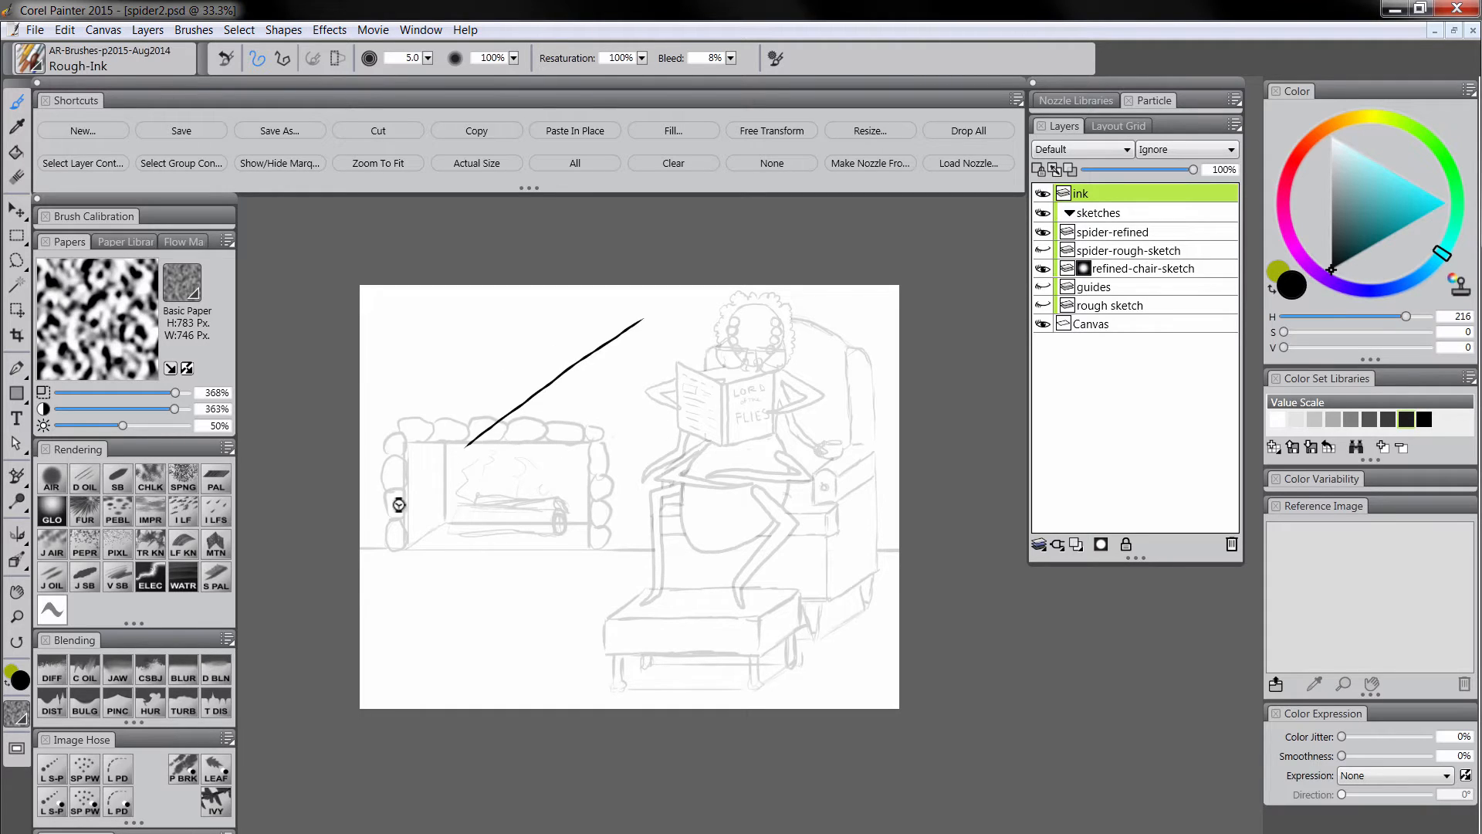
key("ctrl+z")
- Test the Scratchboard Tool pen at size 6.7 with a horizontal line above the fireplace
left_click(117, 480)
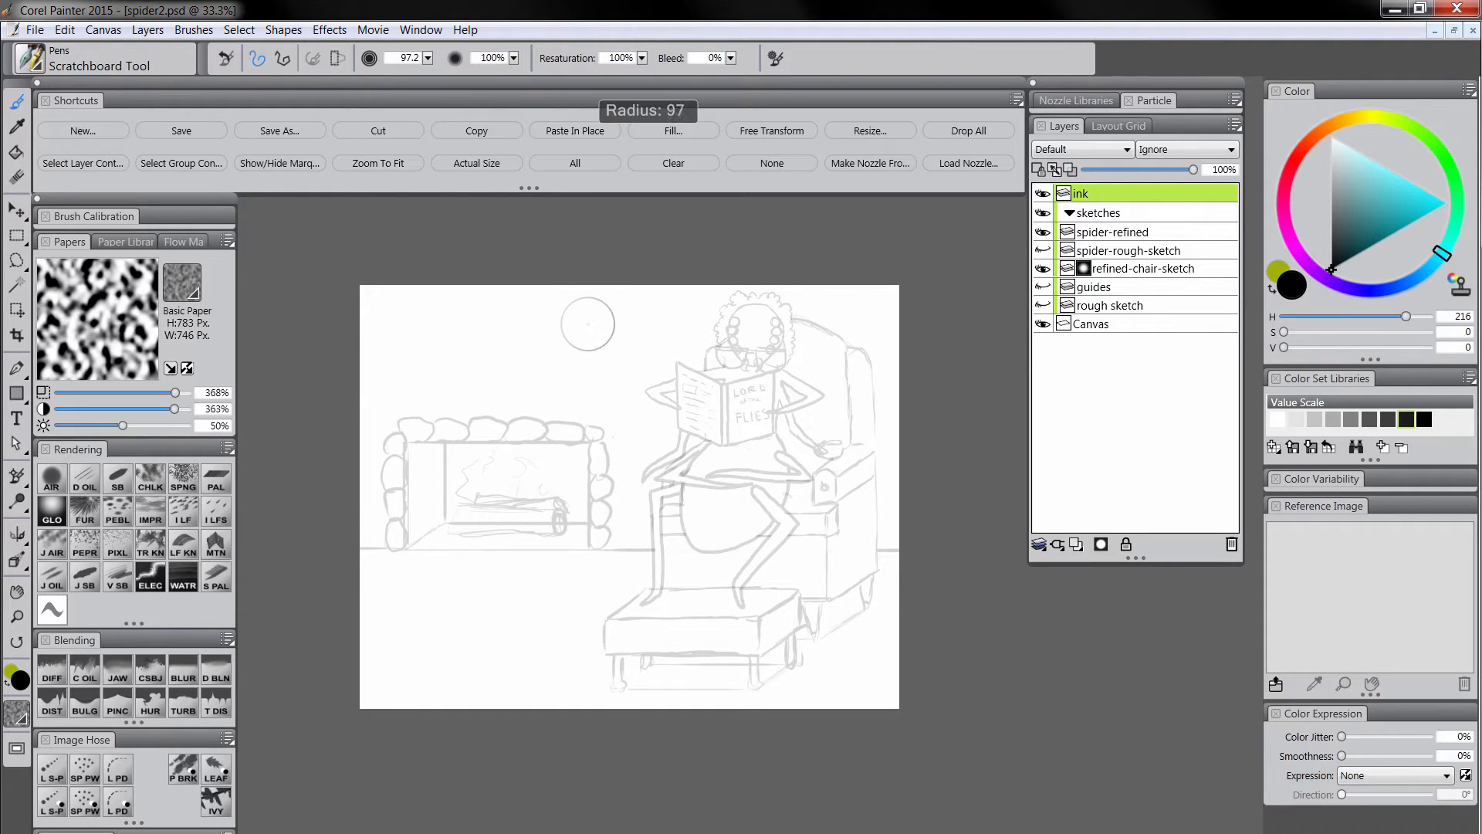
left_click_drag(613, 313, 445, 458)
key("ctrl+z")
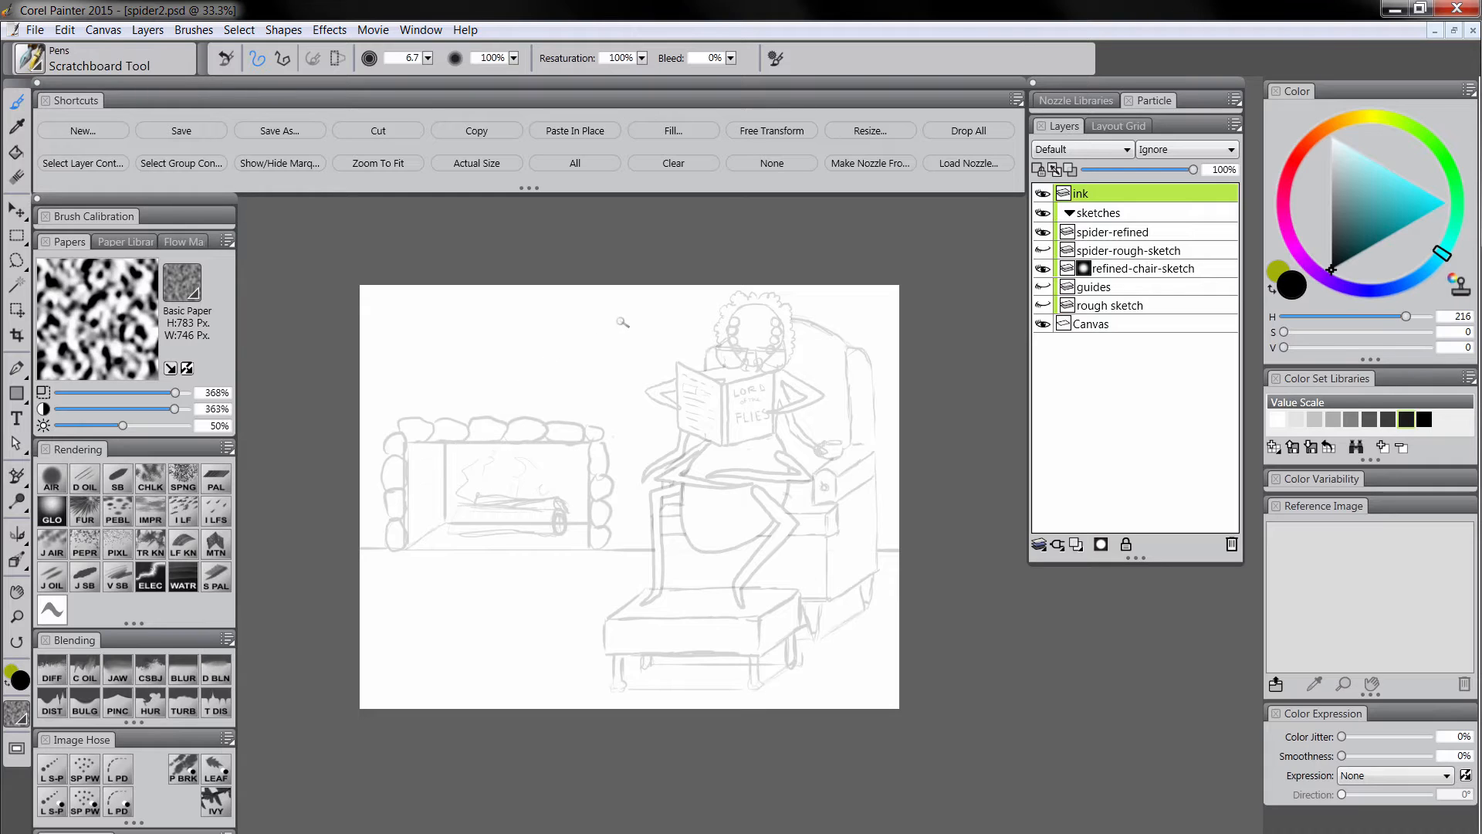
left_click_drag(620, 321, 482, 434)
key("ctrl+z")
mouse_move(470, 366)
left_mouse_down()
mouse_move(555, 375)
mouse_move(403, 385)
left_mouse_up()
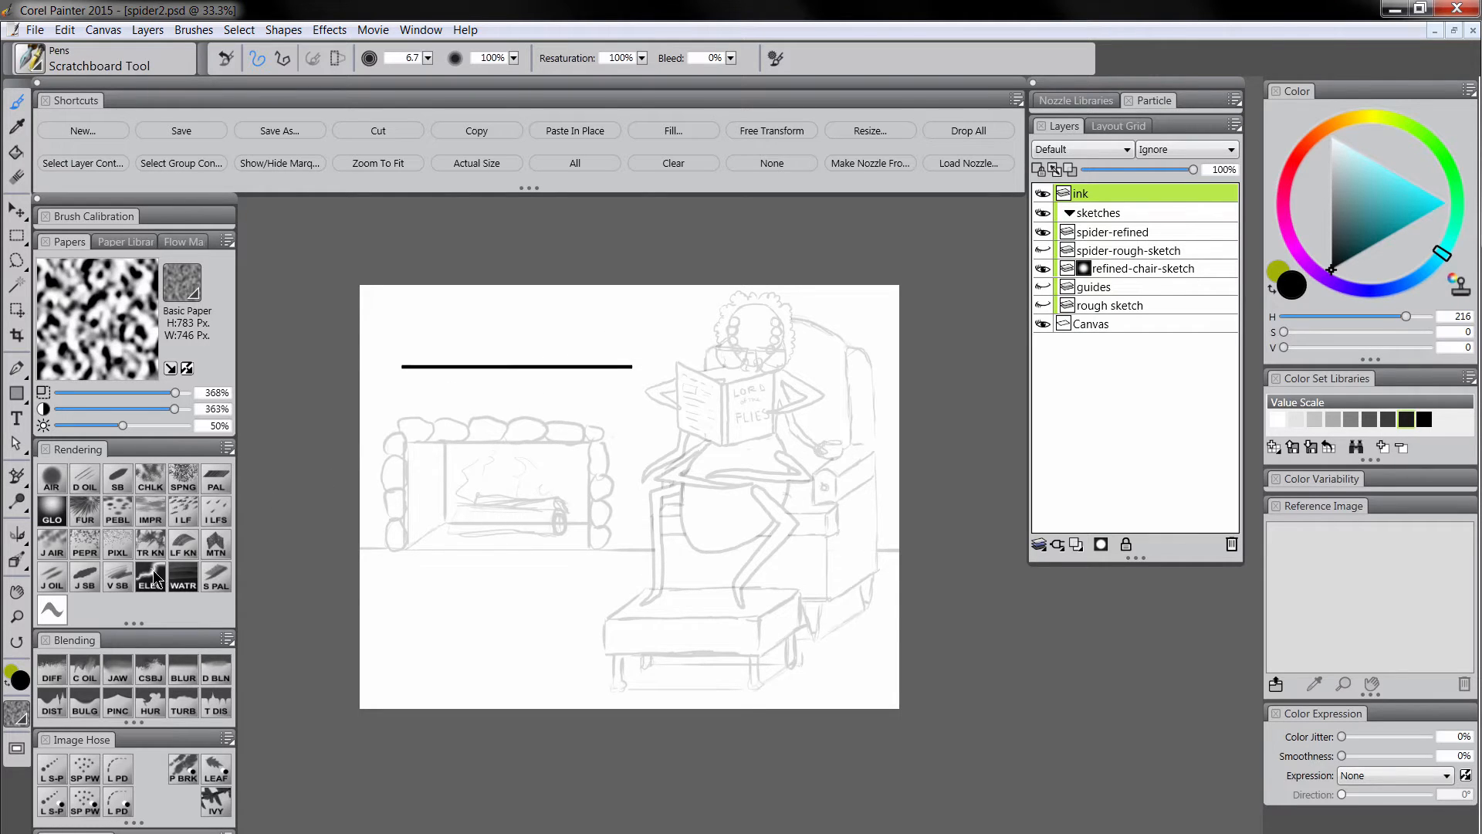
- Draw a second horizontal line beneath the first with the Rough-Ink brush at size 5.0 for comparison
left_click(51, 609)
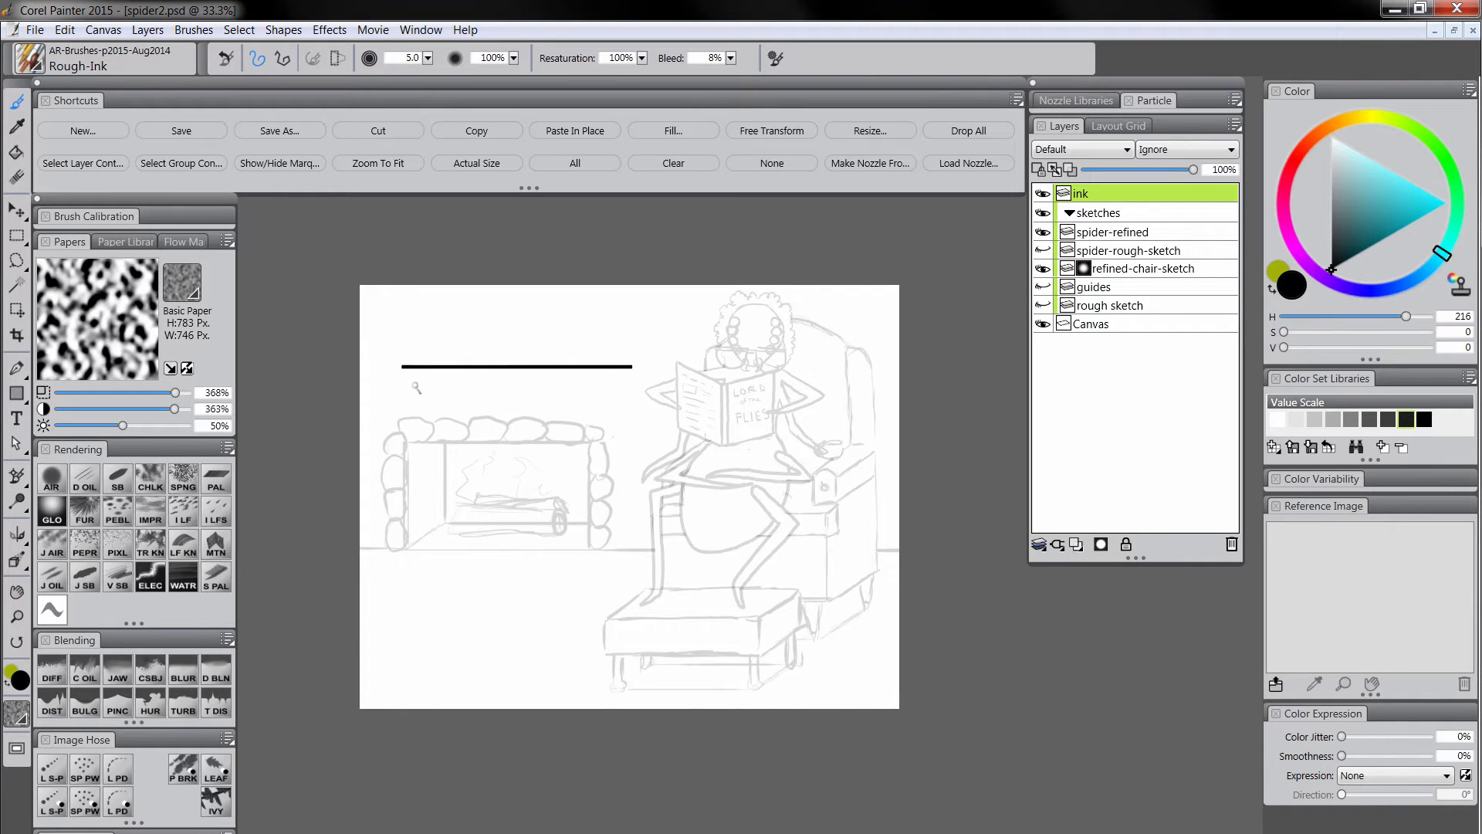
mouse_move(404, 393)
left_mouse_down()
mouse_move(532, 392)
mouse_move(463, 400)
left_mouse_up()
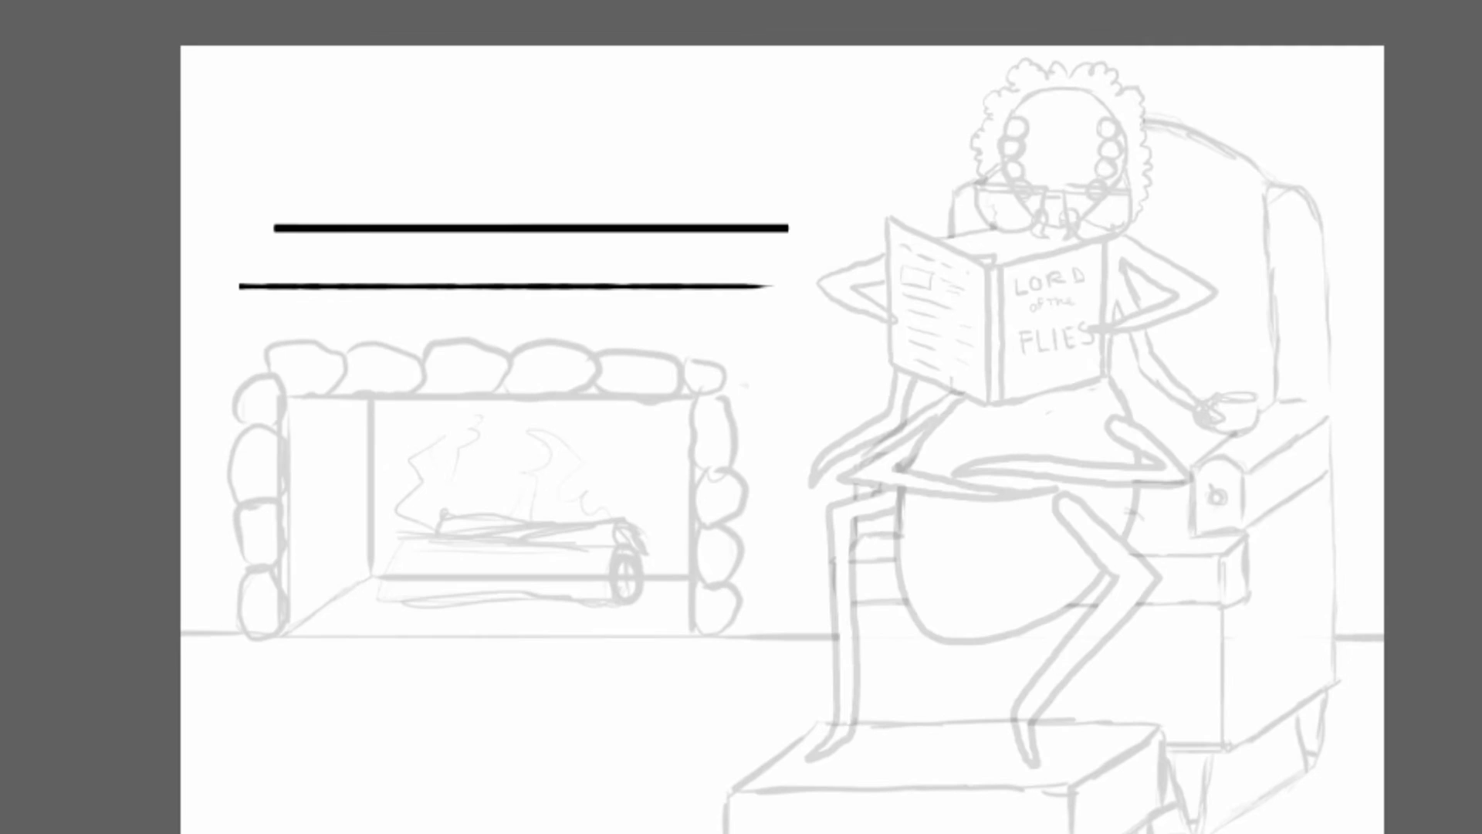
left_click(553, 239)
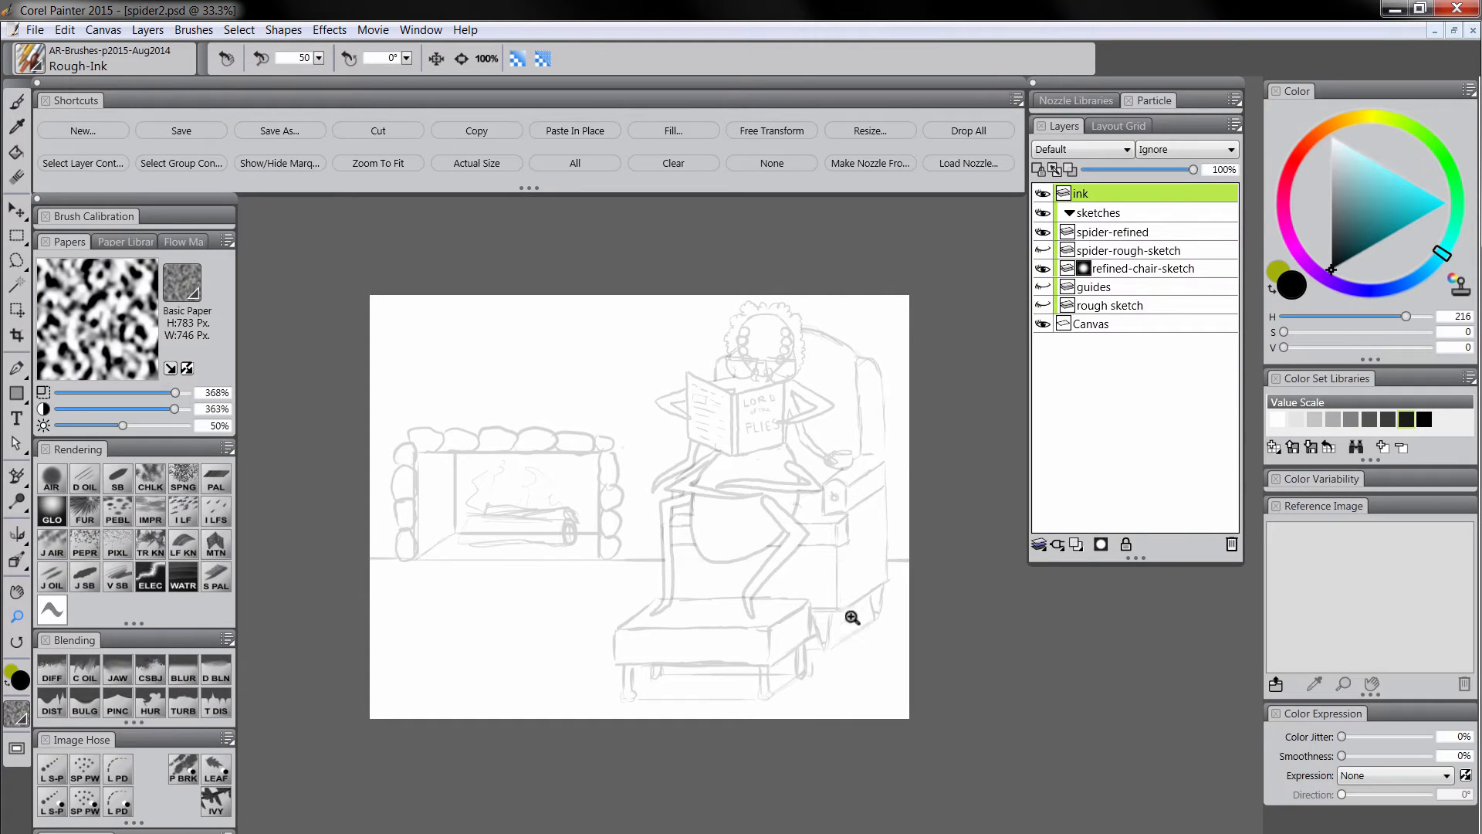
- Select the Rough-Ink brush and hide all palettes, framing the spider's head and book at 100% zoom
left_click(53, 610)
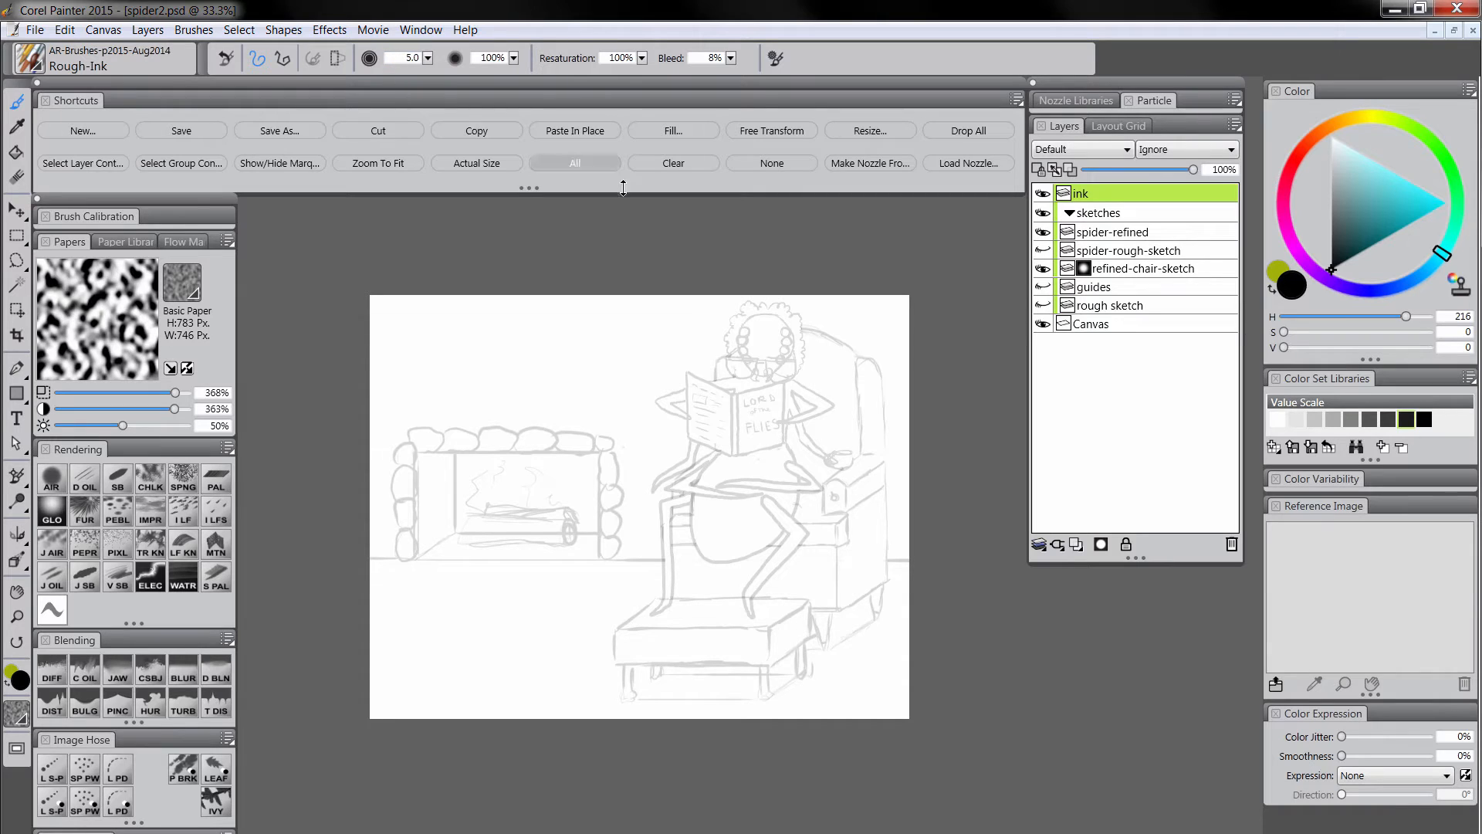
key("m")
left_click(755, 429)
left_click(748, 448)
left_click(742, 455)
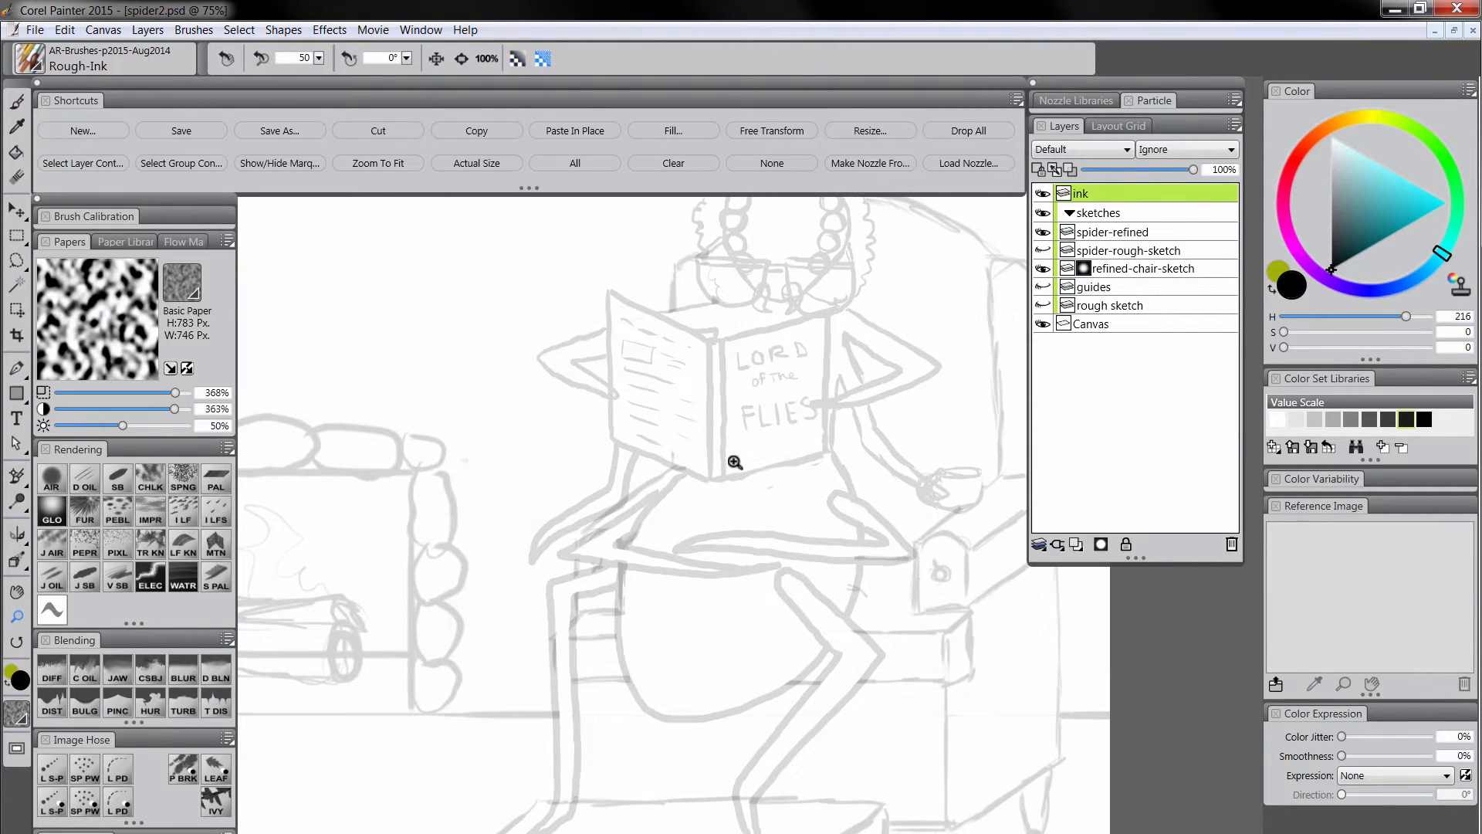
left_click_drag(695, 452, 757, 562)
key("Tab")
left_click(834, 498)
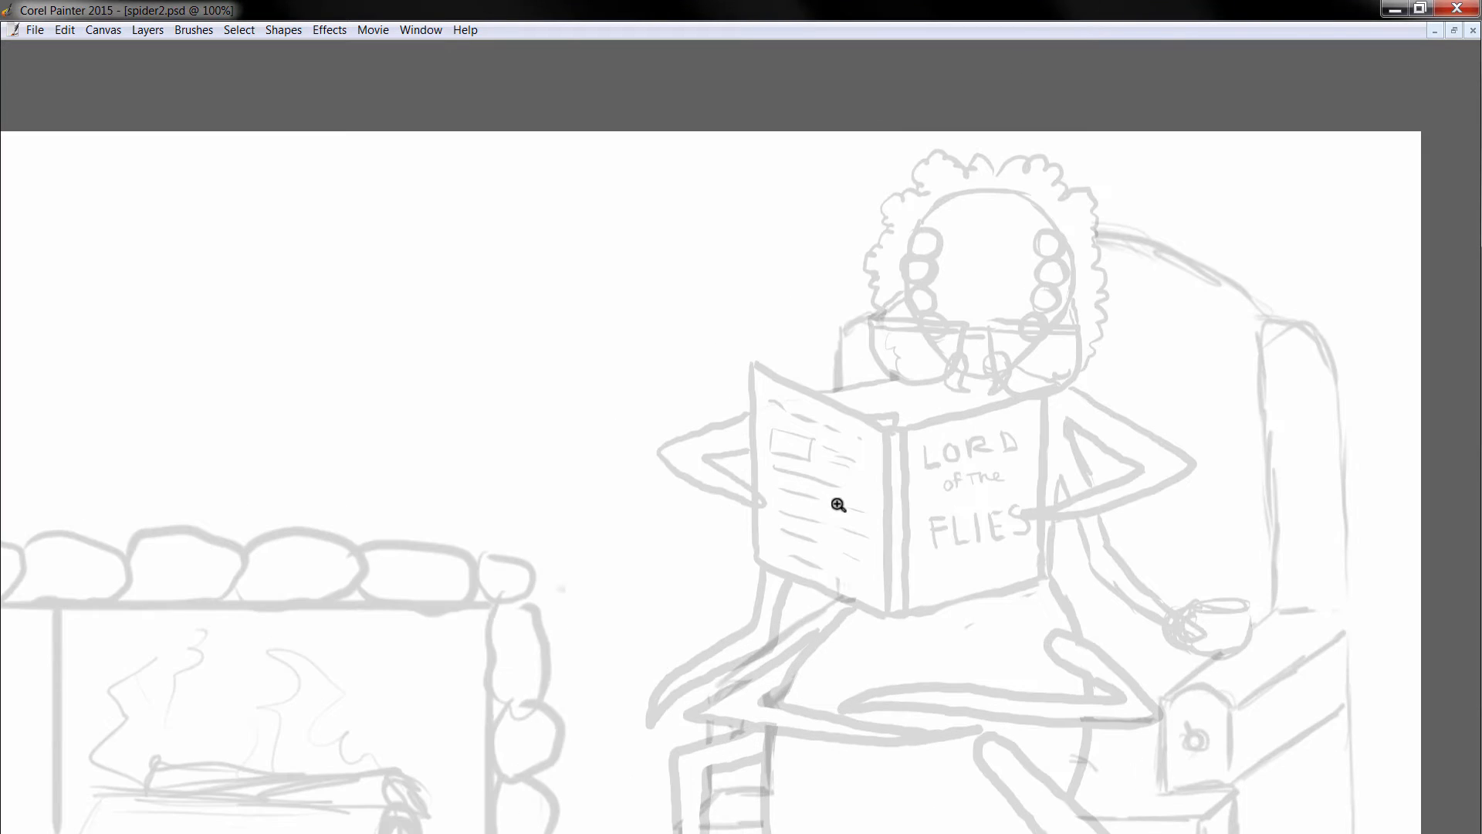
left_click_drag(894, 490, 673, 587)
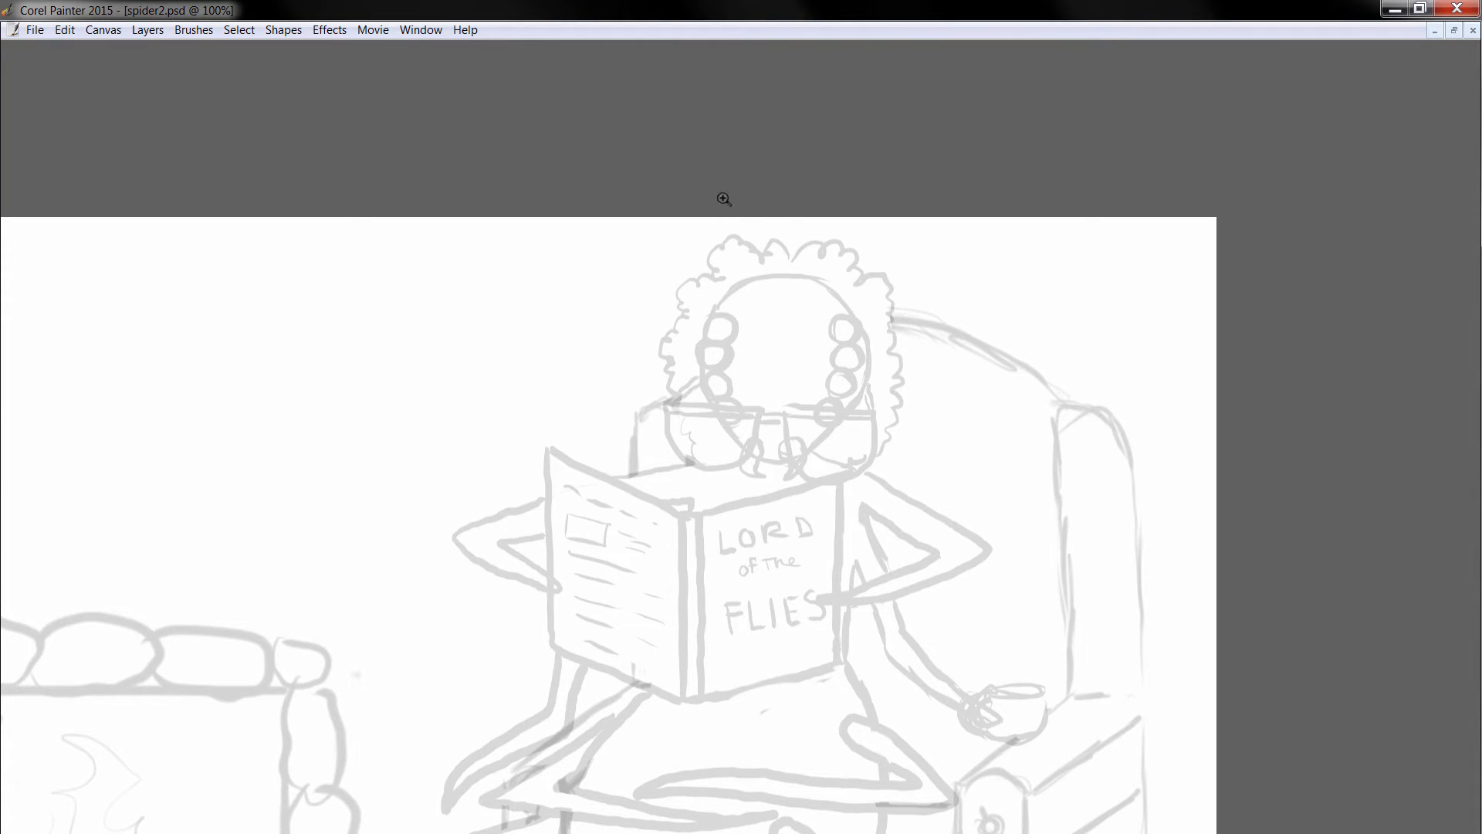
left_click(811, 359)
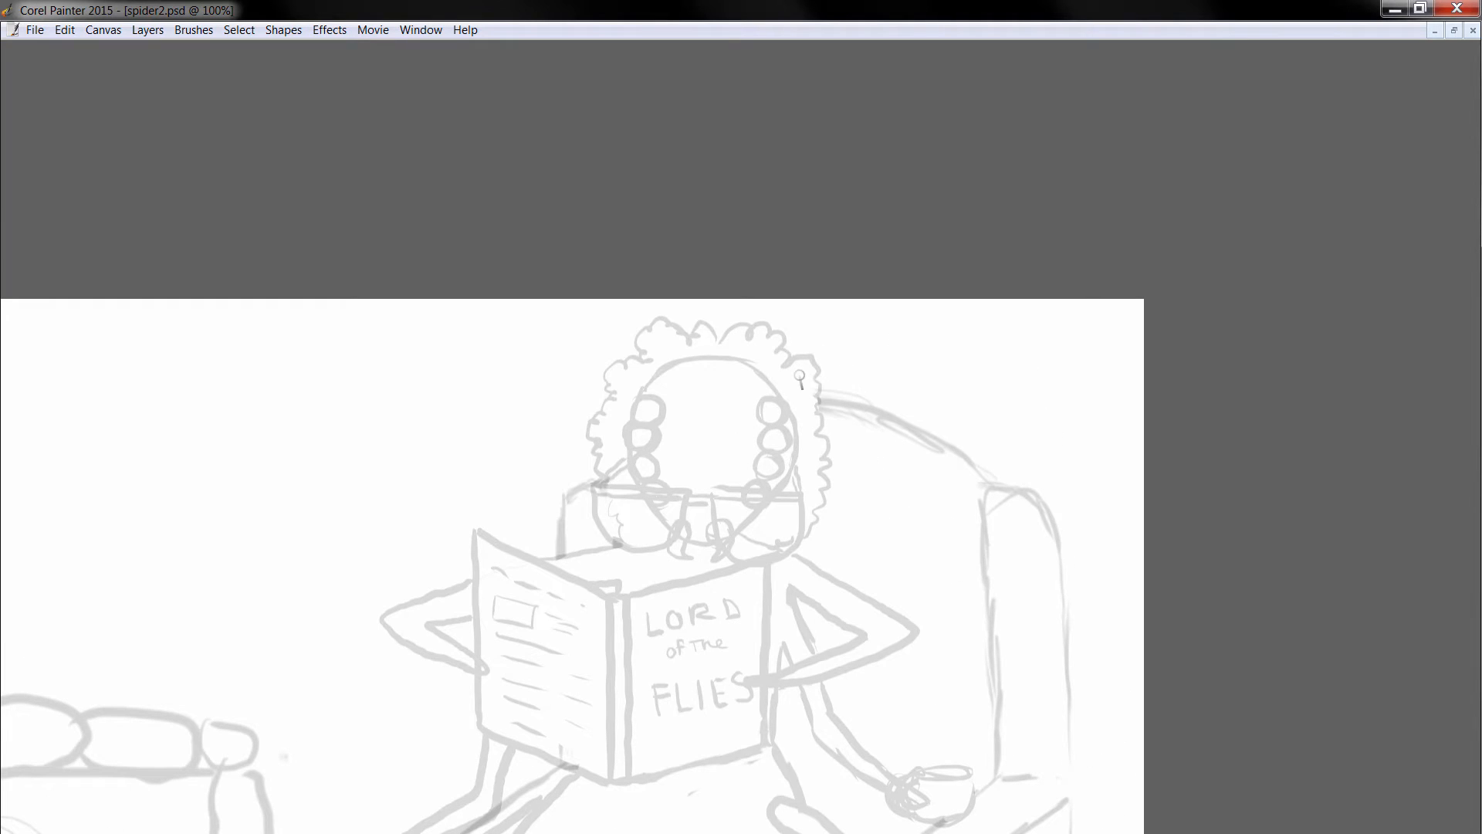
- Ink the spider's curly hair outline, the top of its head and the eyes down both sides of its face
mouse_move(718, 338)
left_mouse_down()
mouse_move(672, 320)
mouse_move(634, 323)
mouse_move(640, 361)
mouse_move(613, 360)
mouse_move(614, 394)
mouse_move(598, 399)
mouse_move(594, 475)
left_mouse_up()
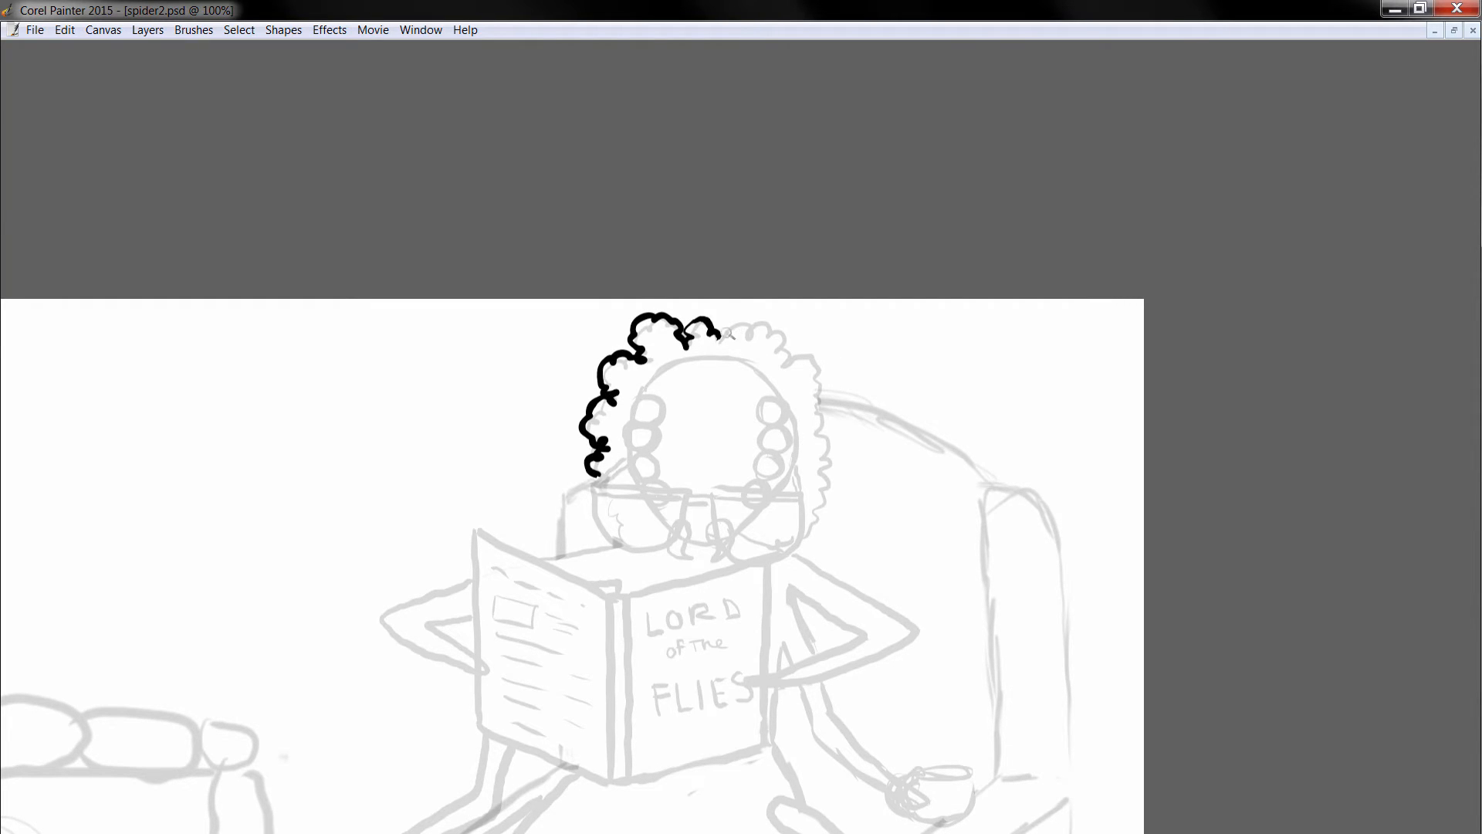
mouse_move(727, 334)
left_mouse_down()
mouse_move(752, 319)
mouse_move(825, 415)
mouse_move(830, 473)
mouse_move(809, 535)
left_mouse_up()
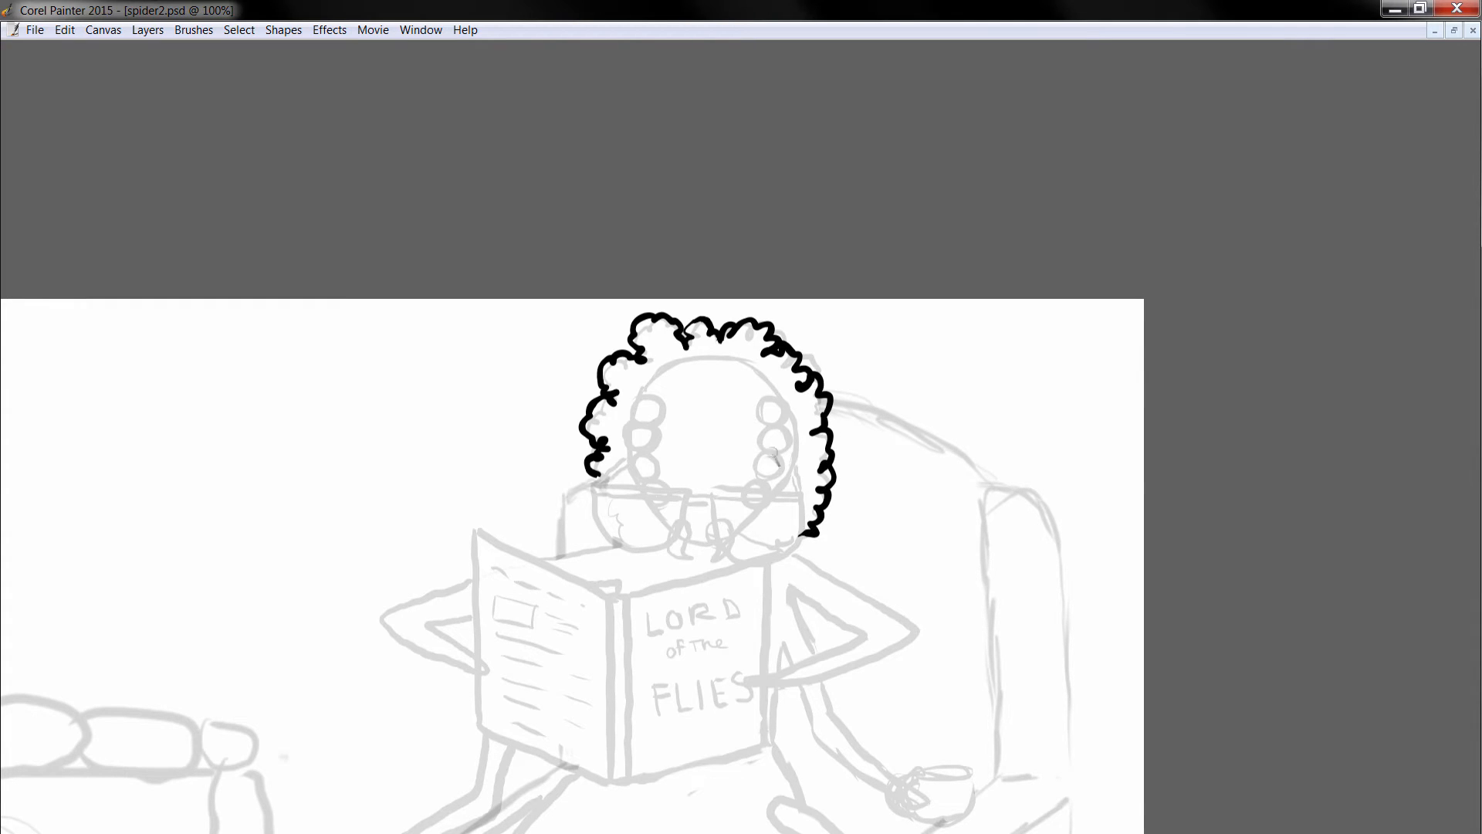
mouse_move(646, 392)
left_mouse_down()
mouse_move(715, 354)
mouse_move(778, 393)
mouse_move(647, 390)
mouse_move(632, 409)
mouse_move(647, 421)
mouse_move(667, 411)
mouse_move(645, 390)
mouse_move(652, 418)
mouse_move(630, 444)
mouse_move(655, 449)
mouse_move(653, 421)
mouse_move(651, 454)
left_mouse_up()
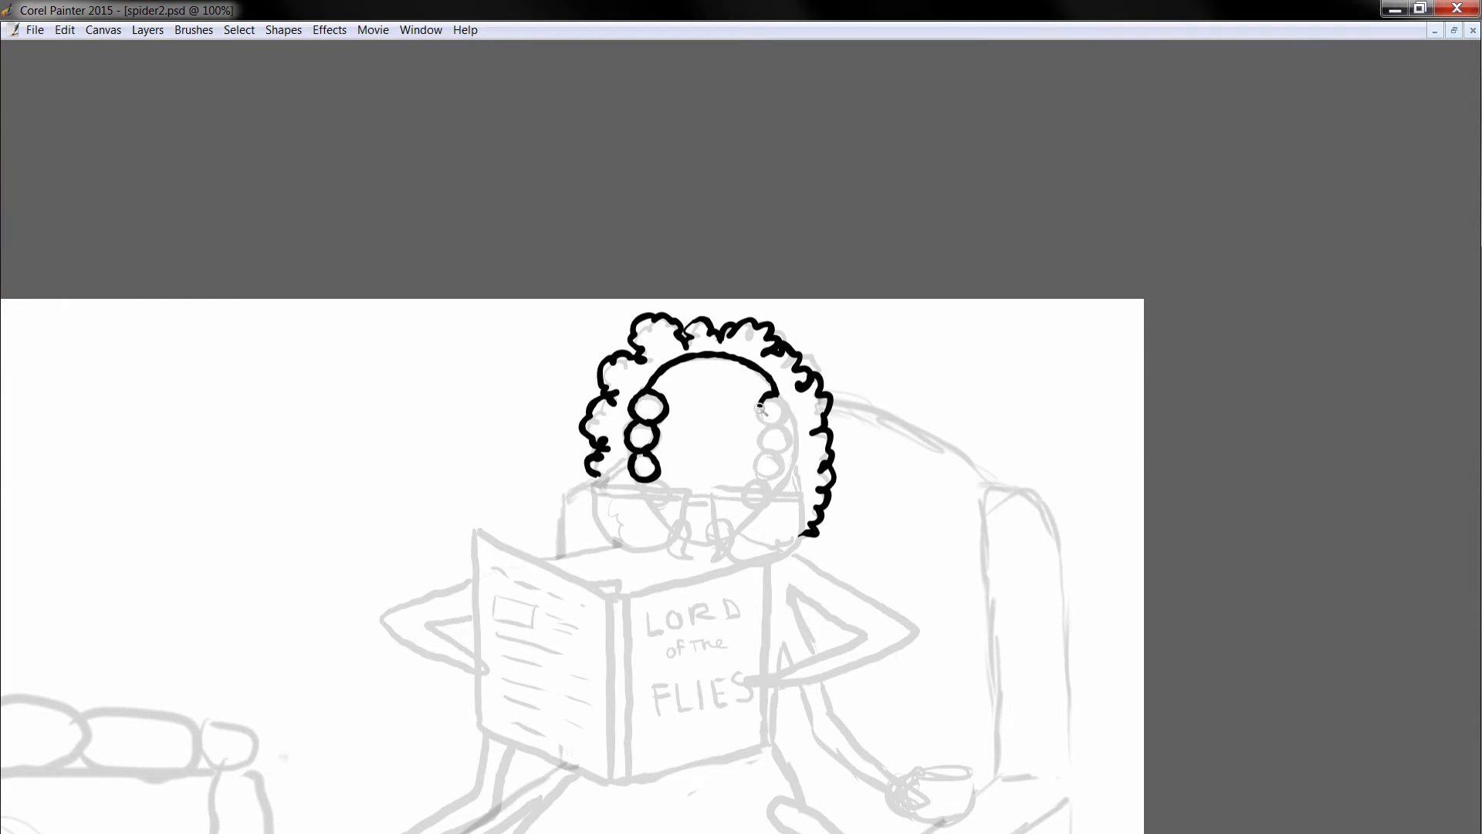
mouse_move(760, 409)
left_mouse_down()
mouse_move(777, 443)
mouse_move(786, 427)
mouse_move(757, 450)
mouse_move(769, 483)
left_mouse_up()
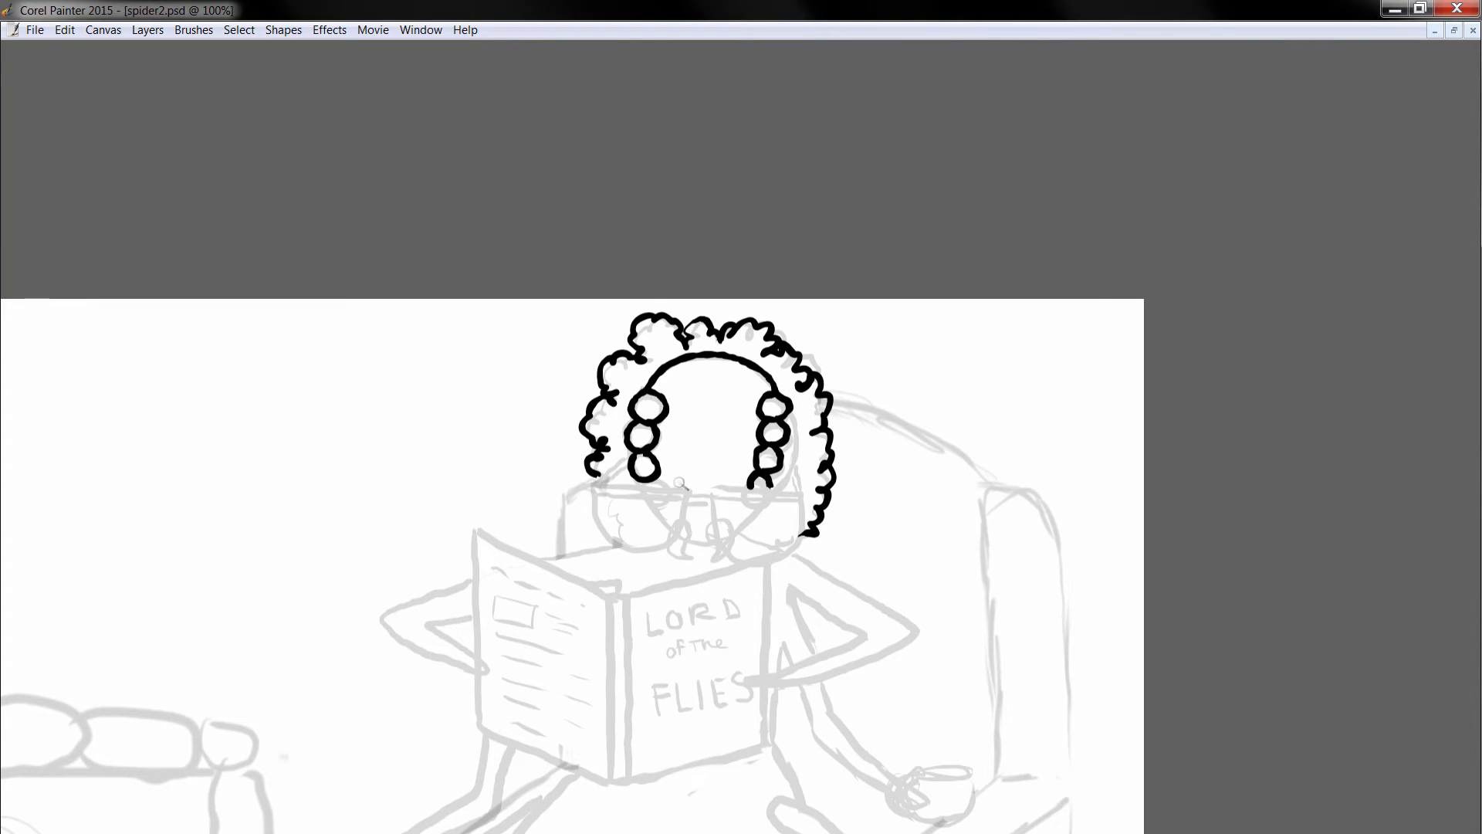
- Ink the spider's lowest eyes and the top rims of its half-moon glasses
left_click_drag(658, 481, 665, 489)
left_click_drag(718, 489, 803, 490)
left_click_drag(714, 497, 801, 495)
mouse_move(596, 484)
left_mouse_down()
mouse_move(682, 489)
mouse_move(610, 495)
mouse_move(690, 495)
left_mouse_up()
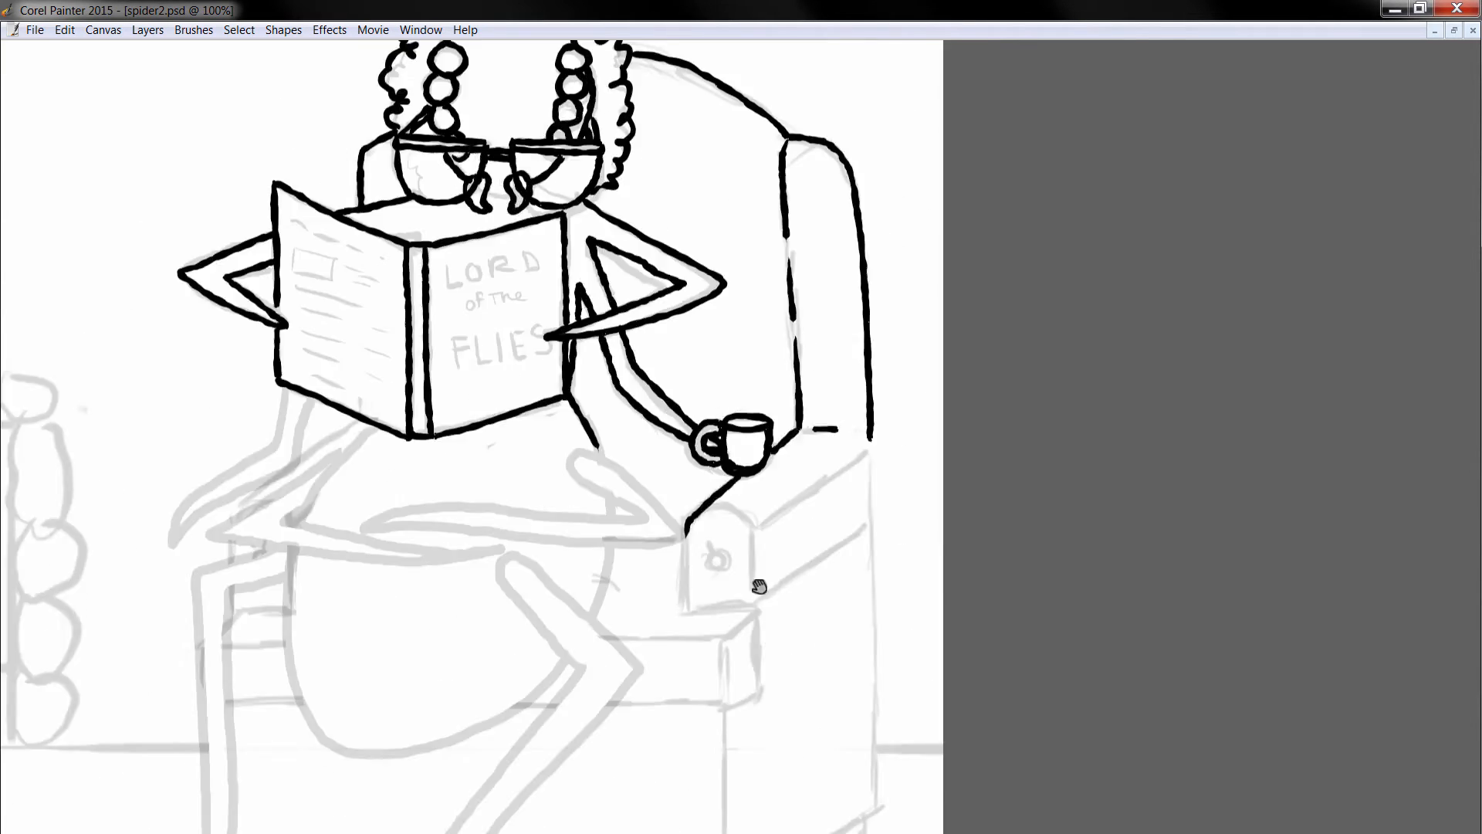
- Ink the spider's limbs and abdomen, the LORD of the FLIES cover lettering, the armchair and the stone fireplace with its logs
left_click_drag(568, 343, 409, 454)
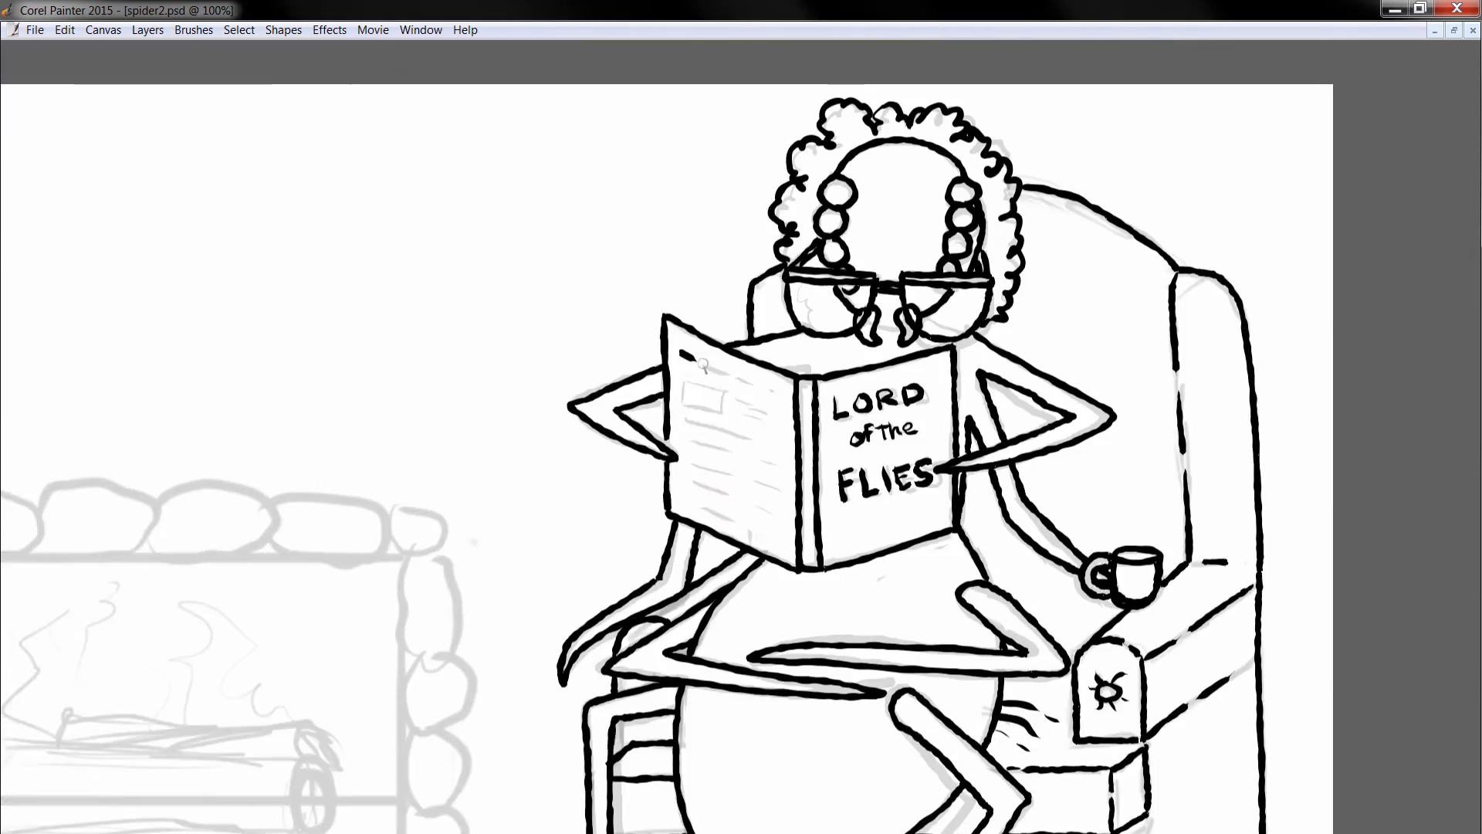
left_click_drag(901, 346, 860, 344)
left_click_drag(433, 355, 434, 593)
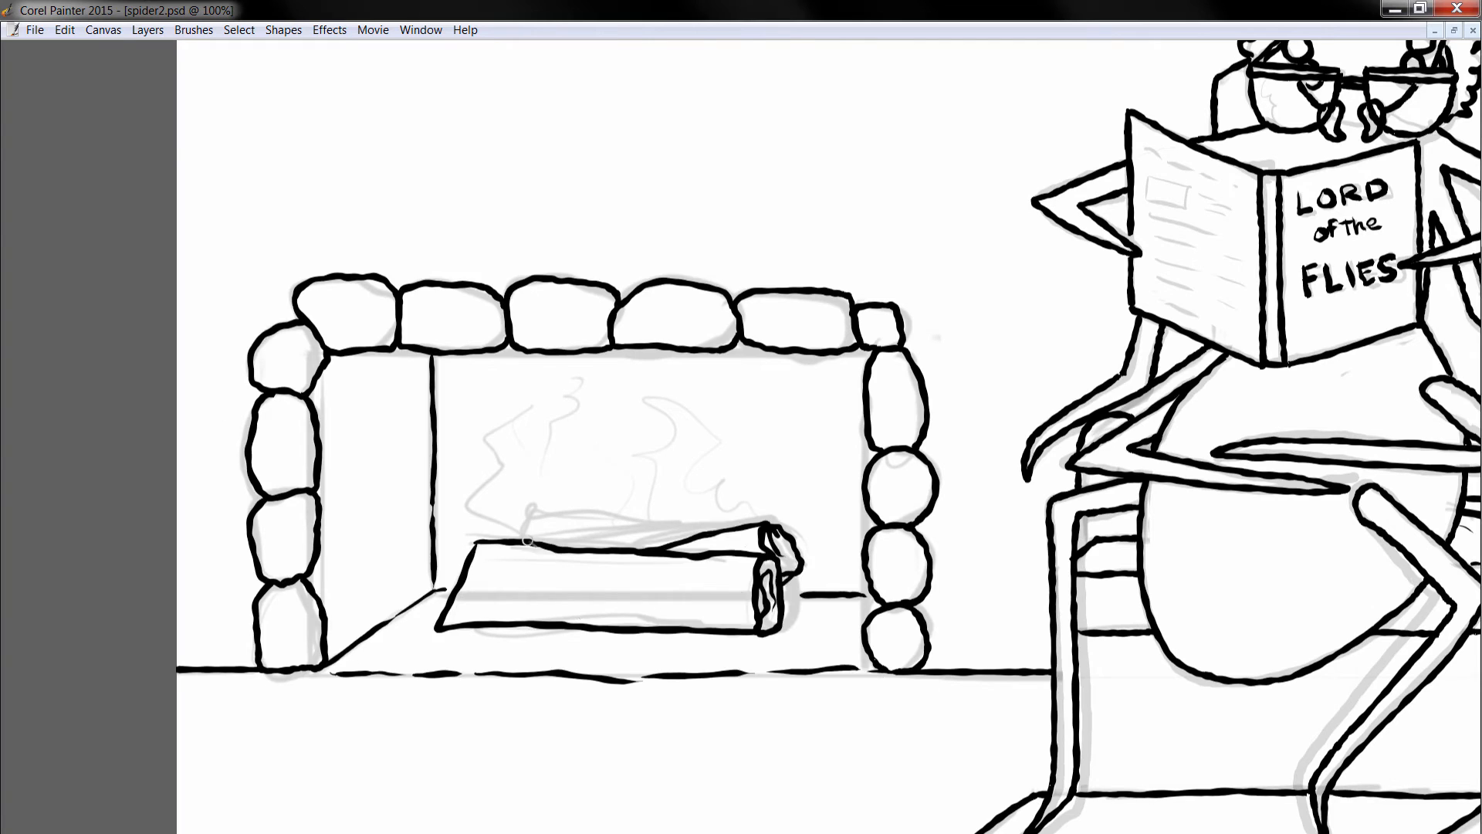
left_click_drag(533, 511, 734, 528)
left_click_drag(433, 629, 525, 648)
left_click_drag(1351, 348, 648, 543)
- Collapse the sketches layer group and ink the domed hanging lamp beside the spider's head using mirror painting
key("Tab")
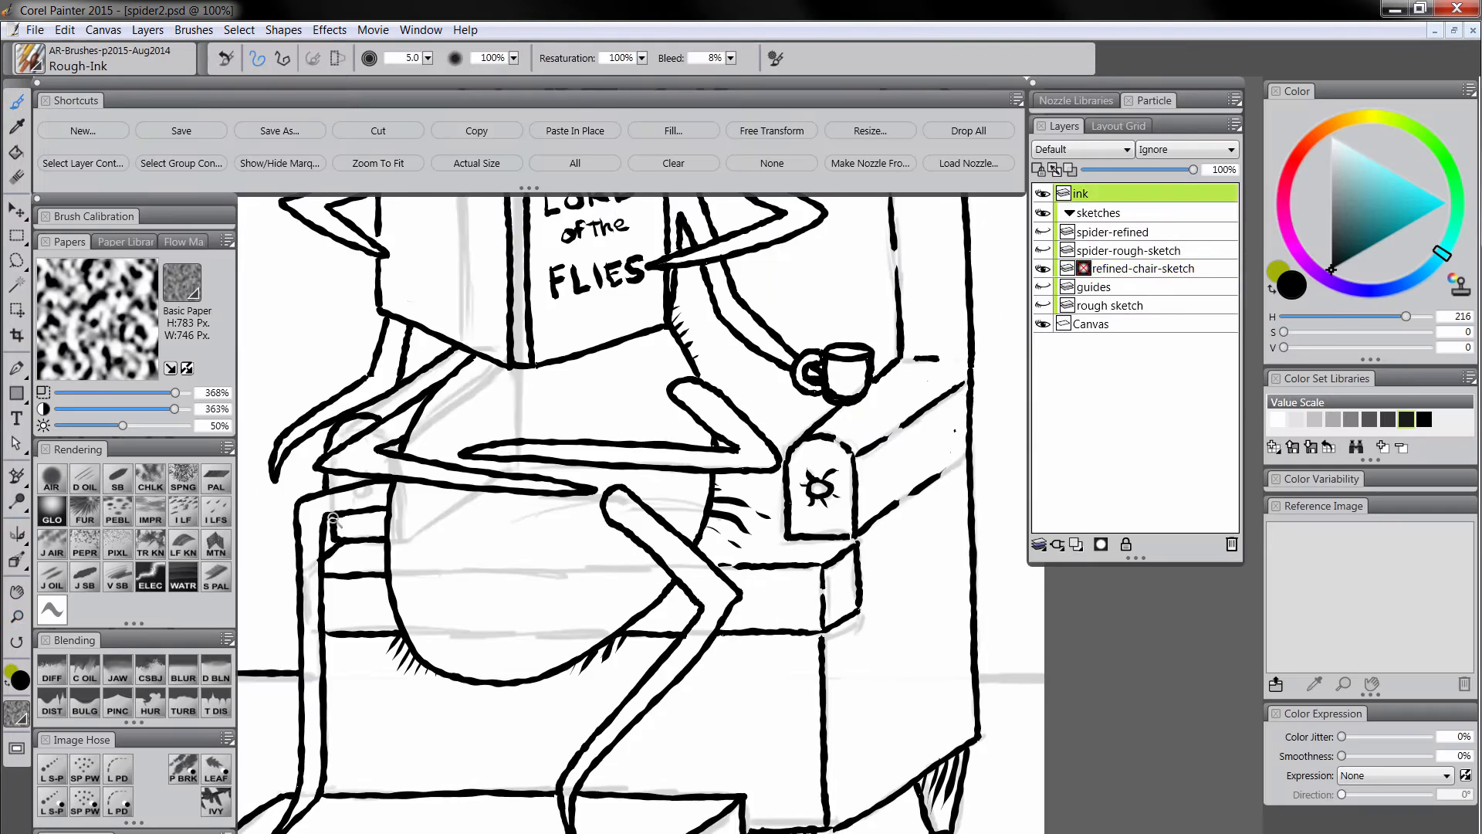
left_click(1069, 213)
key("ctrl+minus")
key("ctrl+minus")
key("ctrl+minus")
left_click(17, 534)
left_click_drag(637, 330, 604, 377)
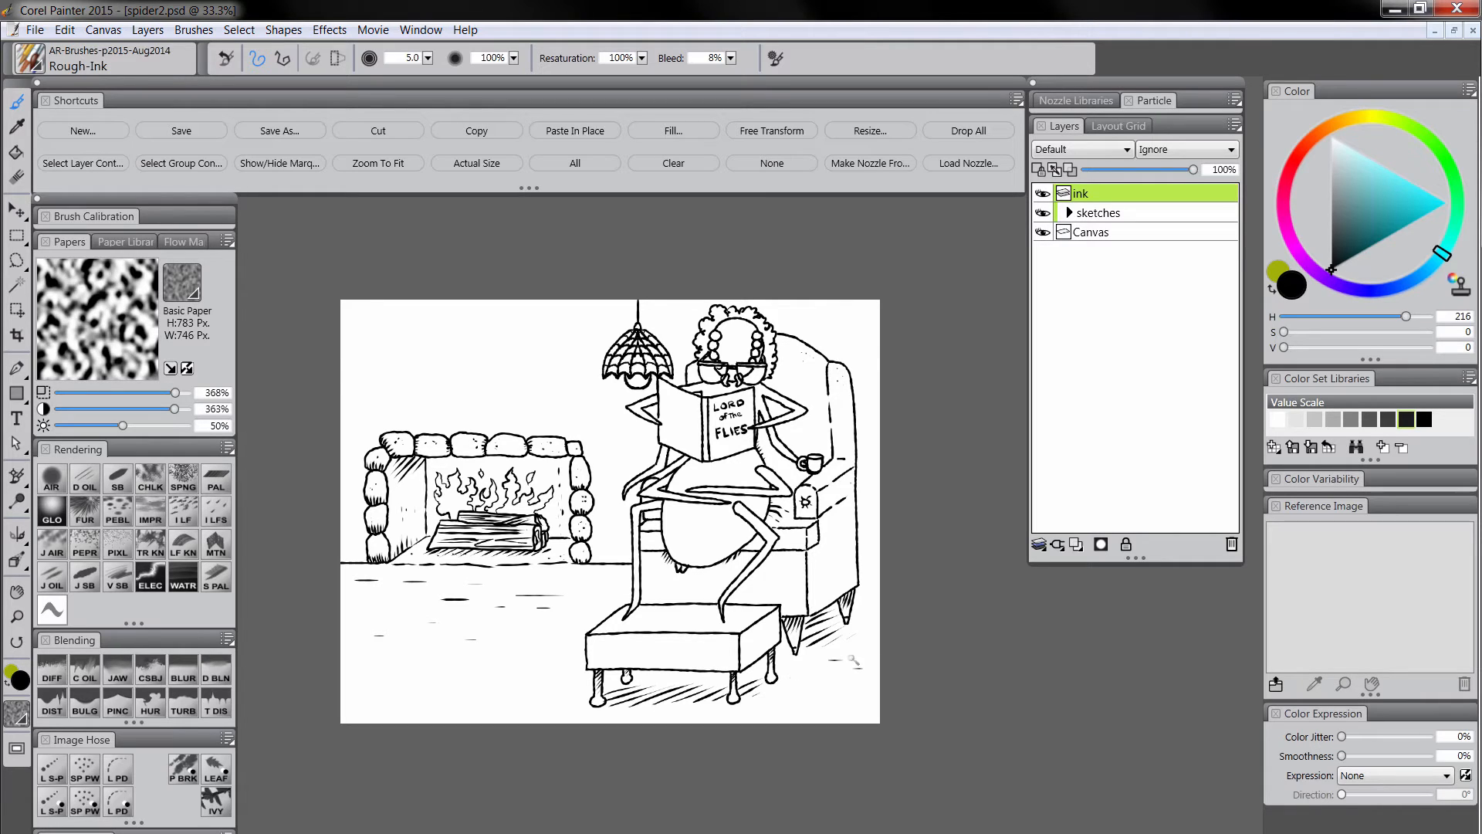
- Add a new layer beneath the ink layer and name it halftone
left_click(1076, 545)
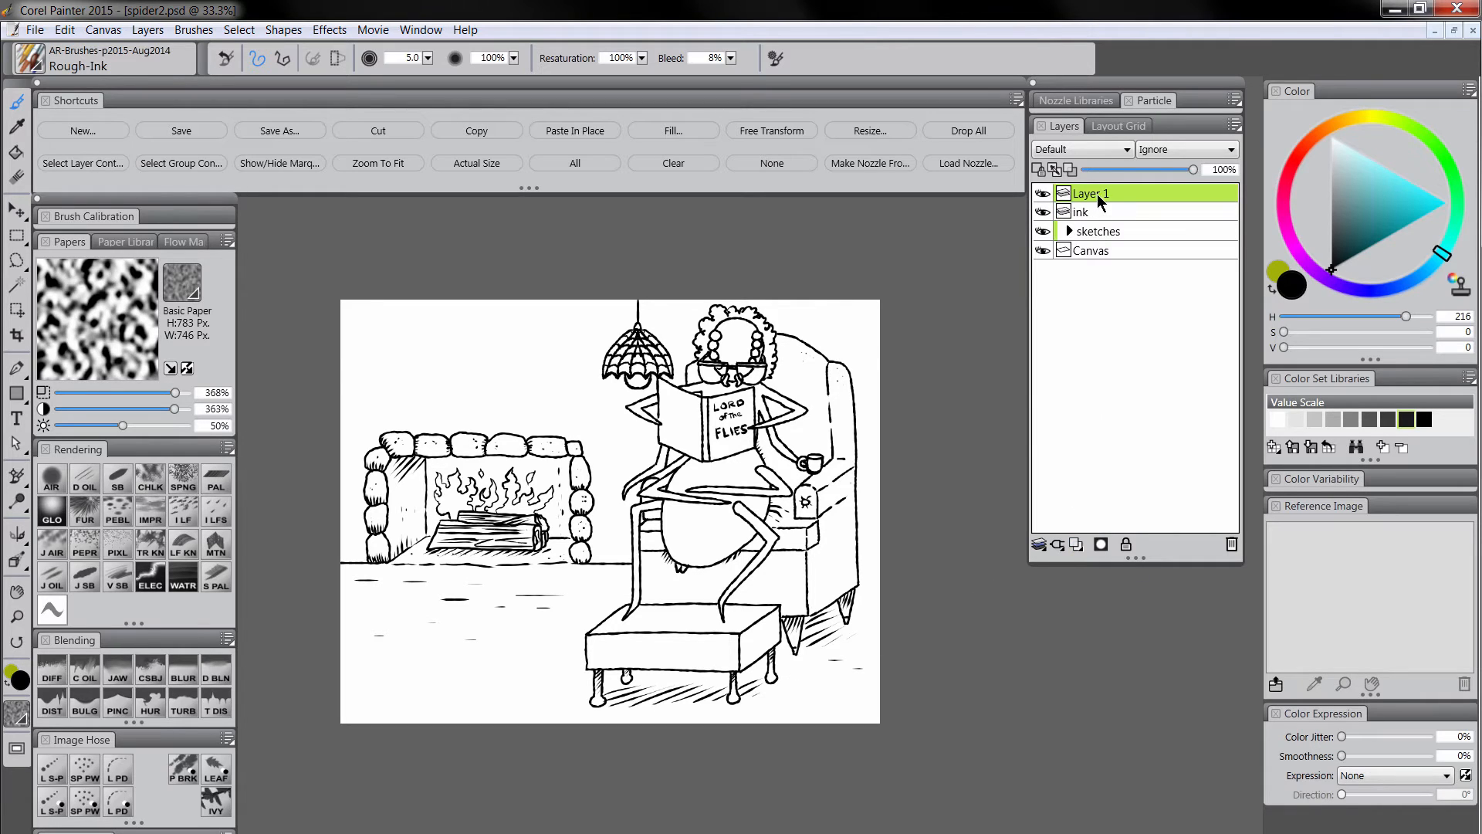
left_click_drag(1095, 210, 1093, 216)
double_click(1091, 216)
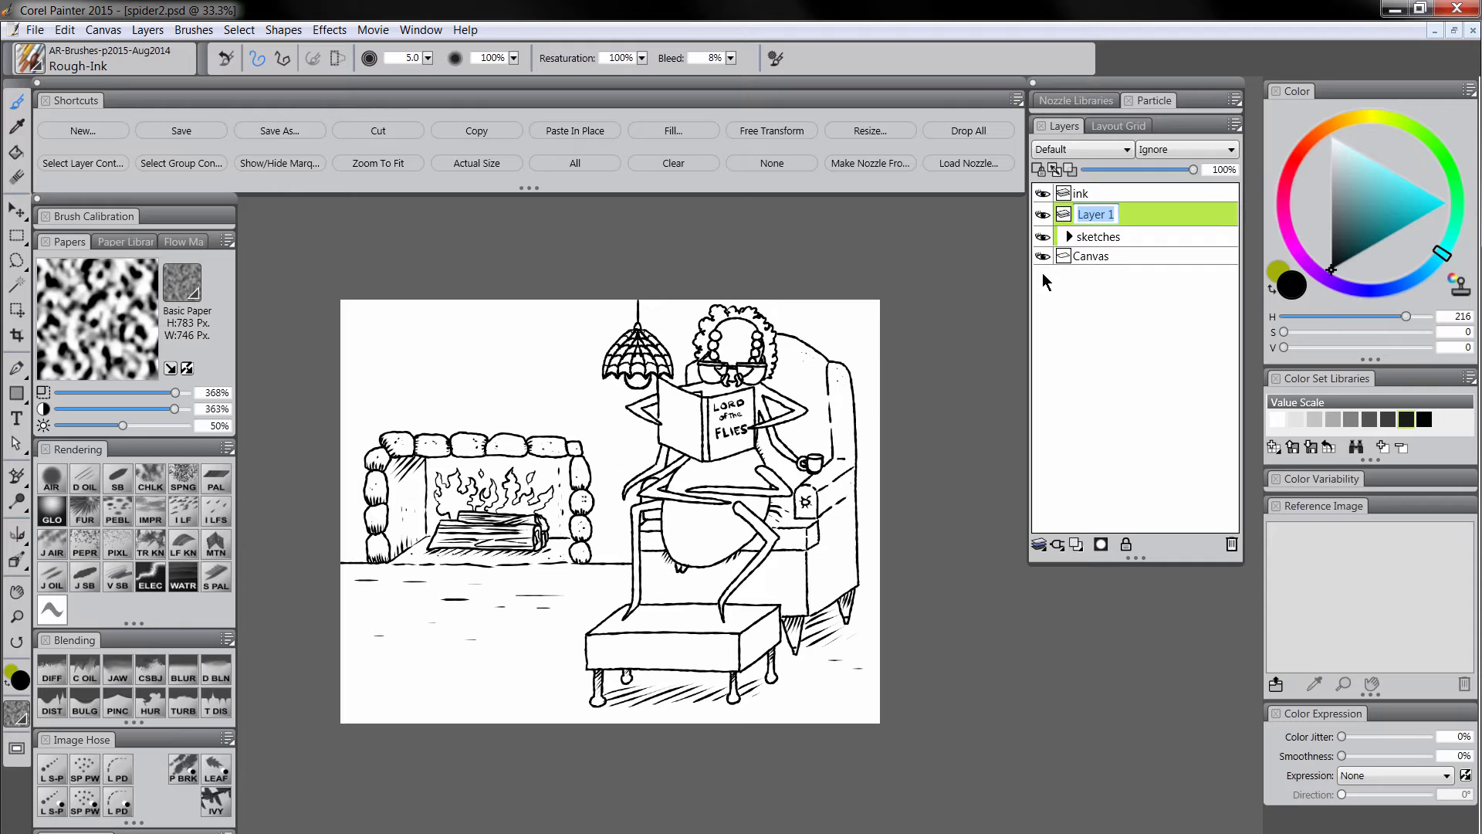
type("halftone")
key("Return")
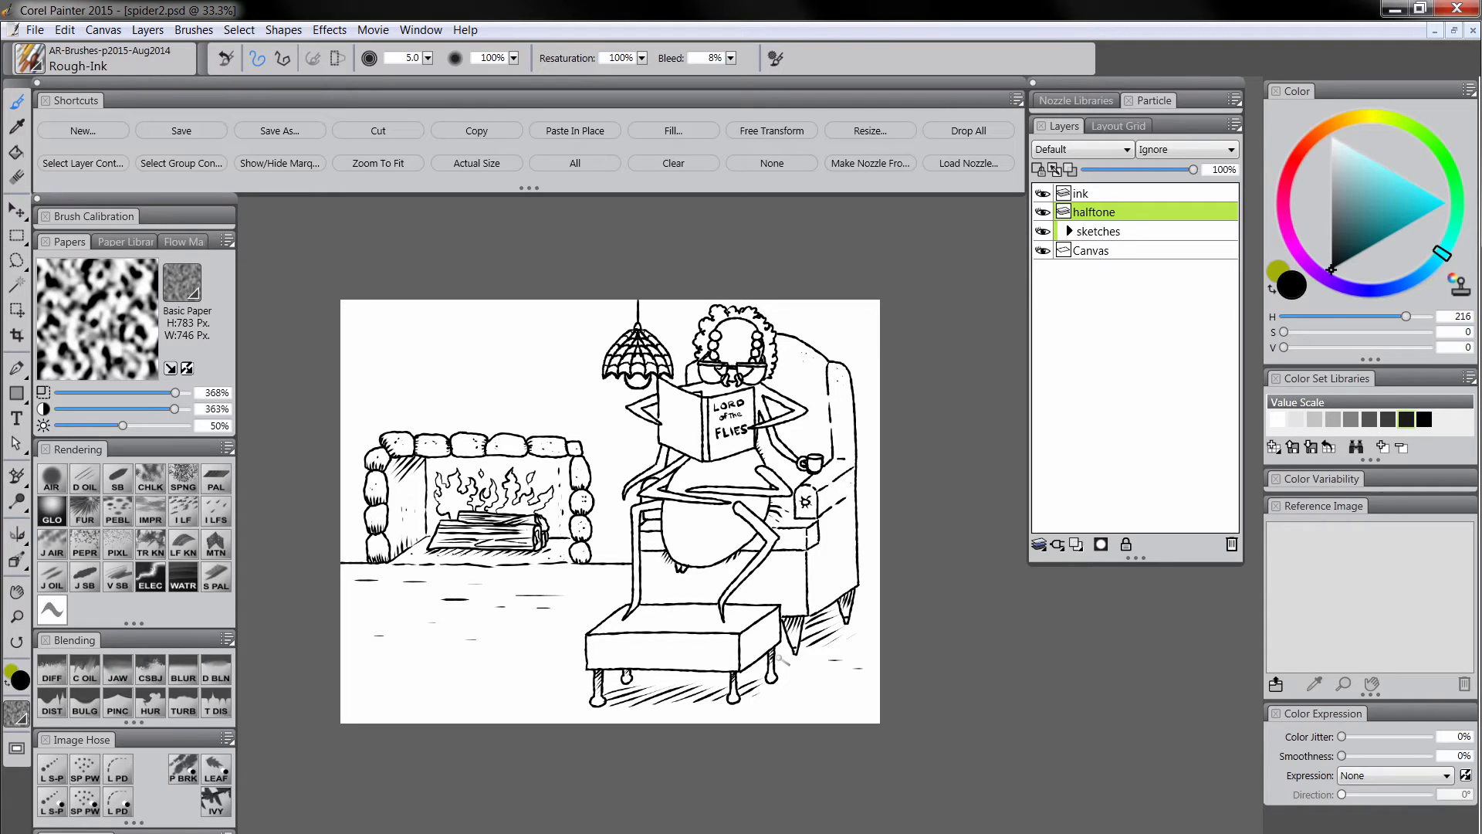
- Select the Scratchboard Tool and set the paint color to a light gray with value 200
left_click(120, 486)
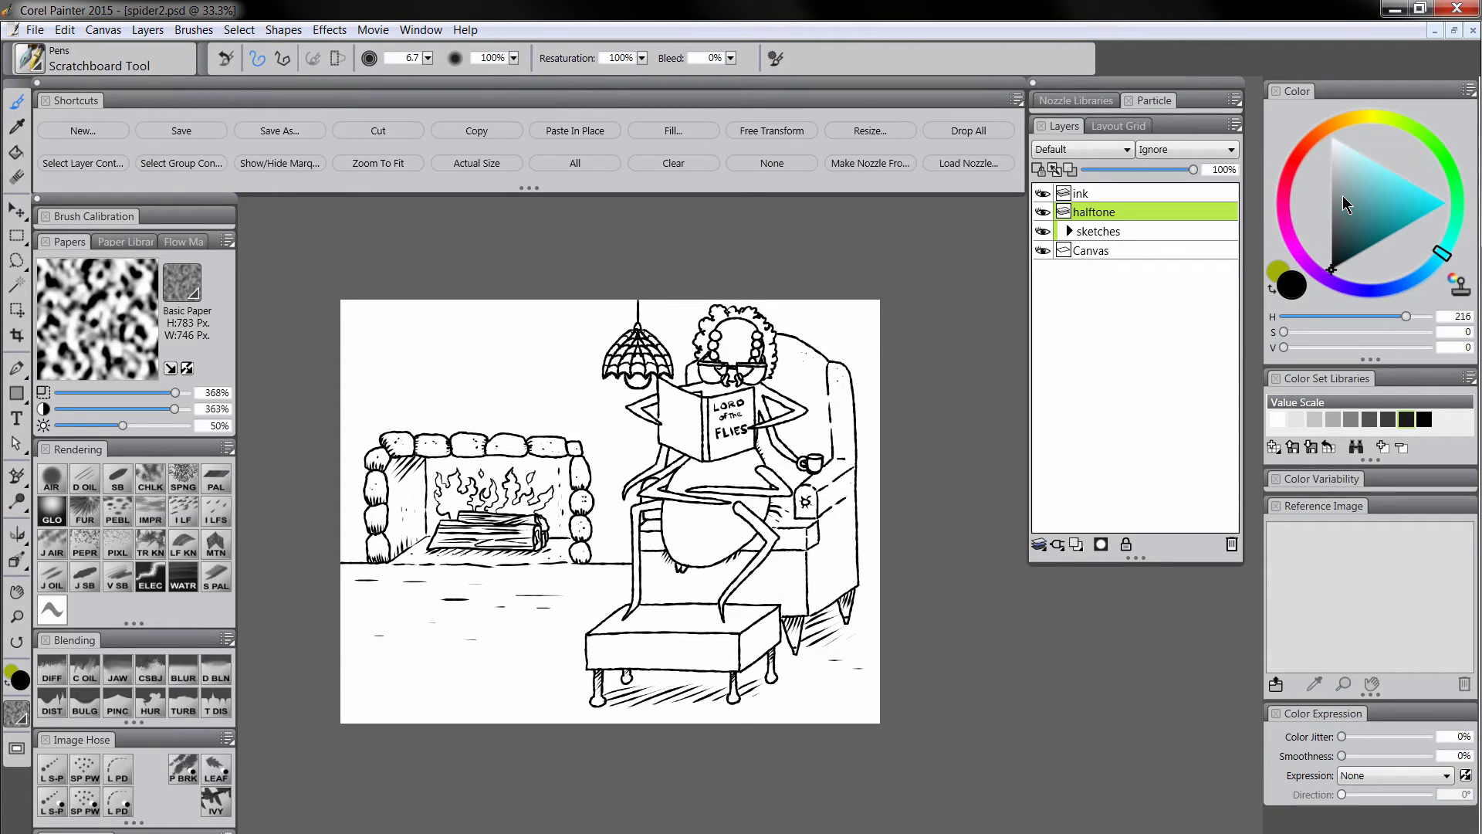
mouse_move(1342, 197)
left_mouse_down()
mouse_move(1325, 183)
mouse_move(1307, 219)
mouse_move(1307, 164)
left_mouse_up()
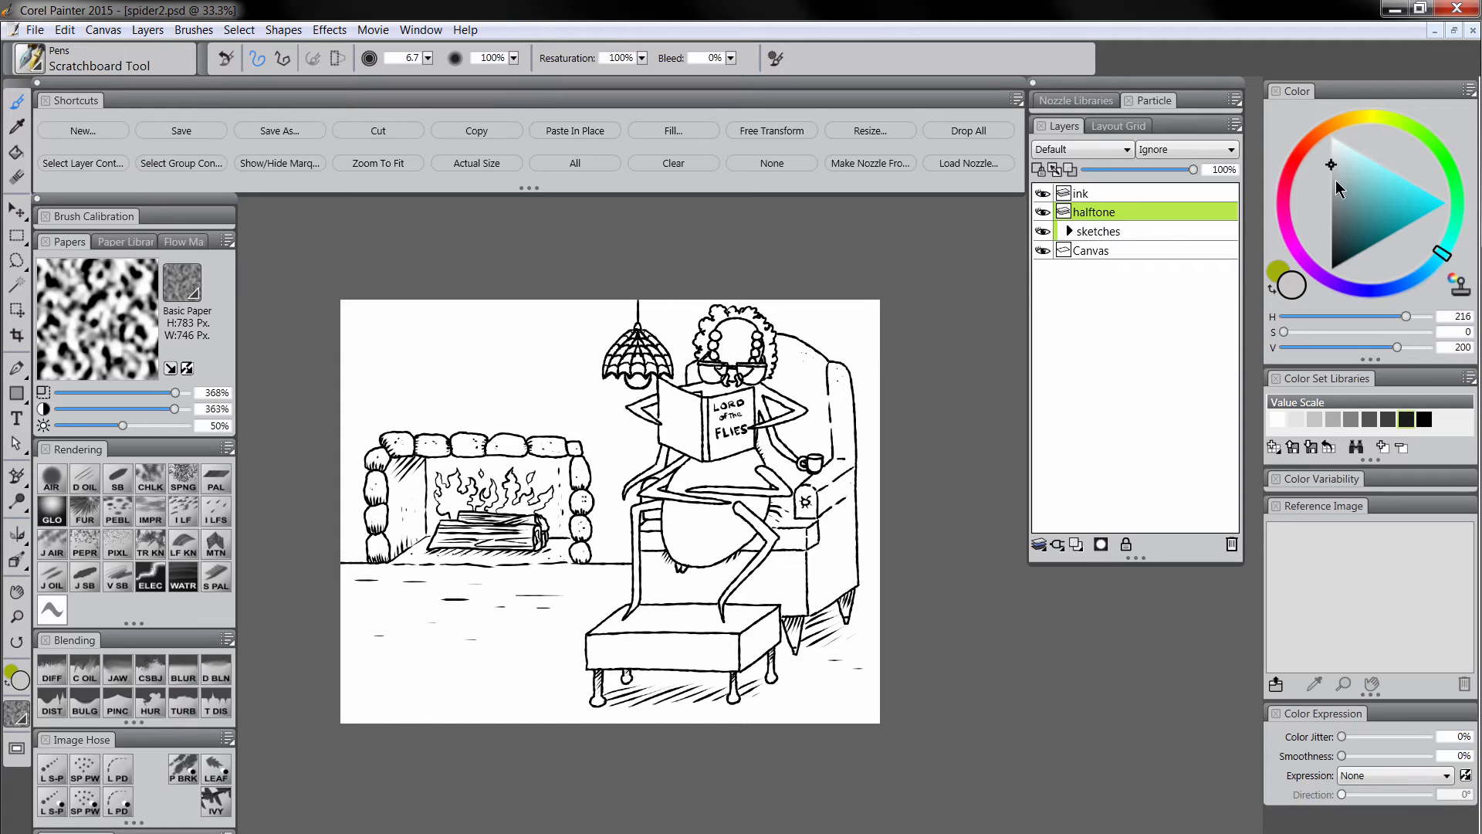
mouse_move(1331, 165)
left_mouse_down()
mouse_move(1309, 233)
mouse_move(1303, 183)
mouse_move(1295, 264)
mouse_move(1294, 189)
mouse_move(1282, 195)
left_mouse_up()
- Paint the spider's head, arms, abdomen and legs light gray on the halftone layer, staying inside the ink outlines
key("Tab")
key("ctrl+plus")
key("ctrl+plus")
key("ctrl+plus")
left_click_drag(804, 298, 857, 409)
left_click_drag(487, 482, 371, 622)
left_click_drag(837, 502, 711, 658)
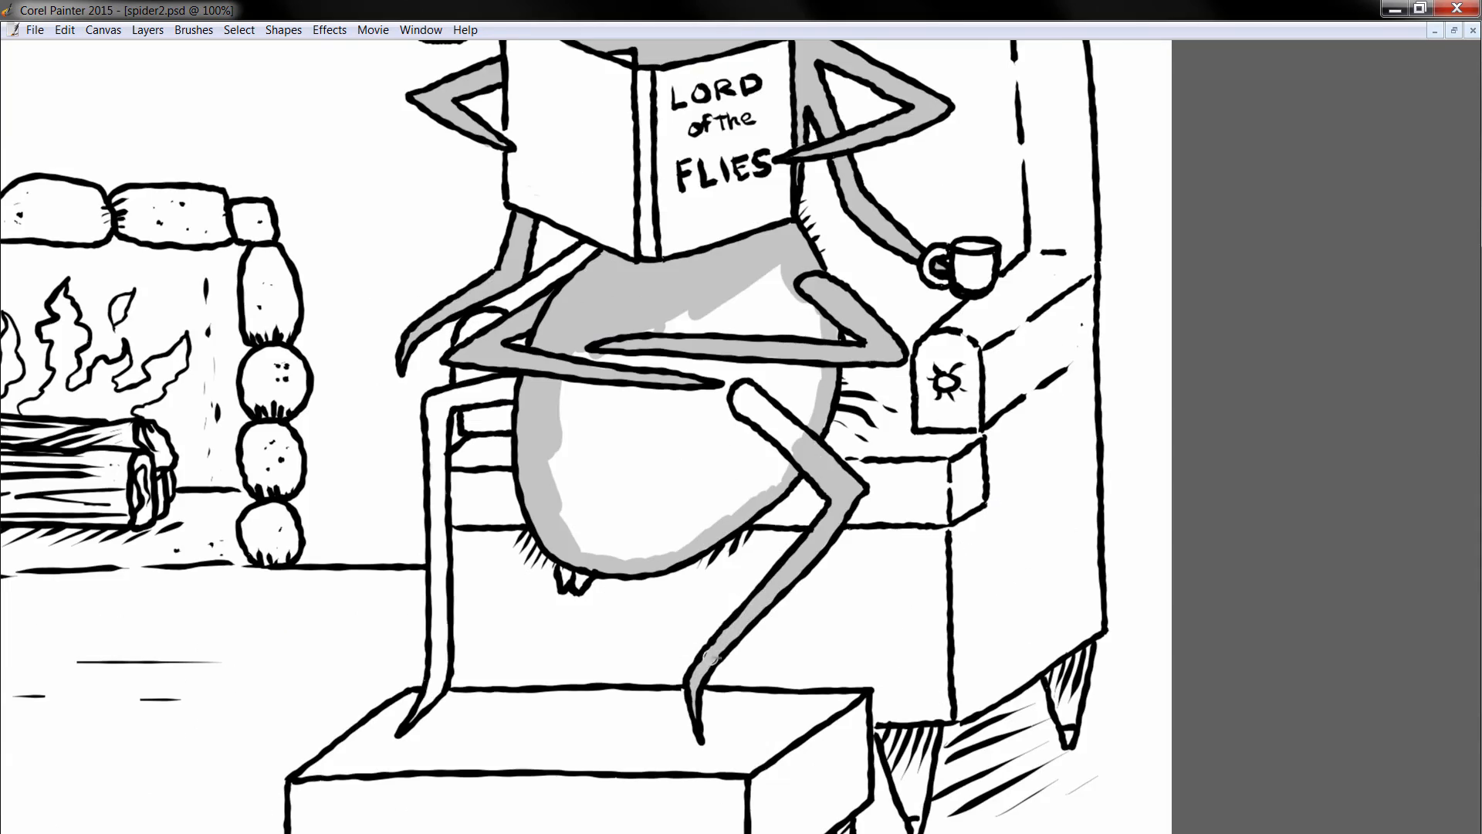
left_click_drag(494, 390, 421, 714)
left_click_drag(718, 309, 619, 610)
left_click_drag(463, 309, 620, 401)
left_click_drag(409, 352, 591, 351)
- Shade the fireplace stones and back wall light gray, and the logs and lampshade a darker gray
left_click_drag(386, 617, 856, 399)
left_click_drag(355, 680, 664, 617)
left_click_drag(190, 718, 185, 479)
left_click_drag(325, 379, 629, 394)
left_click_drag(811, 433, 811, 711)
key("Tab")
key("Tab")
left_click_drag(344, 428, 756, 429)
left_click_drag(456, 448, 741, 641)
- Paint the footstool's top and front gray, and its right side a darker gray with value 105
key("Tab")
key("ctrl+minus")
key("ctrl+minus")
left_click_drag(888, 699, 881, 723)
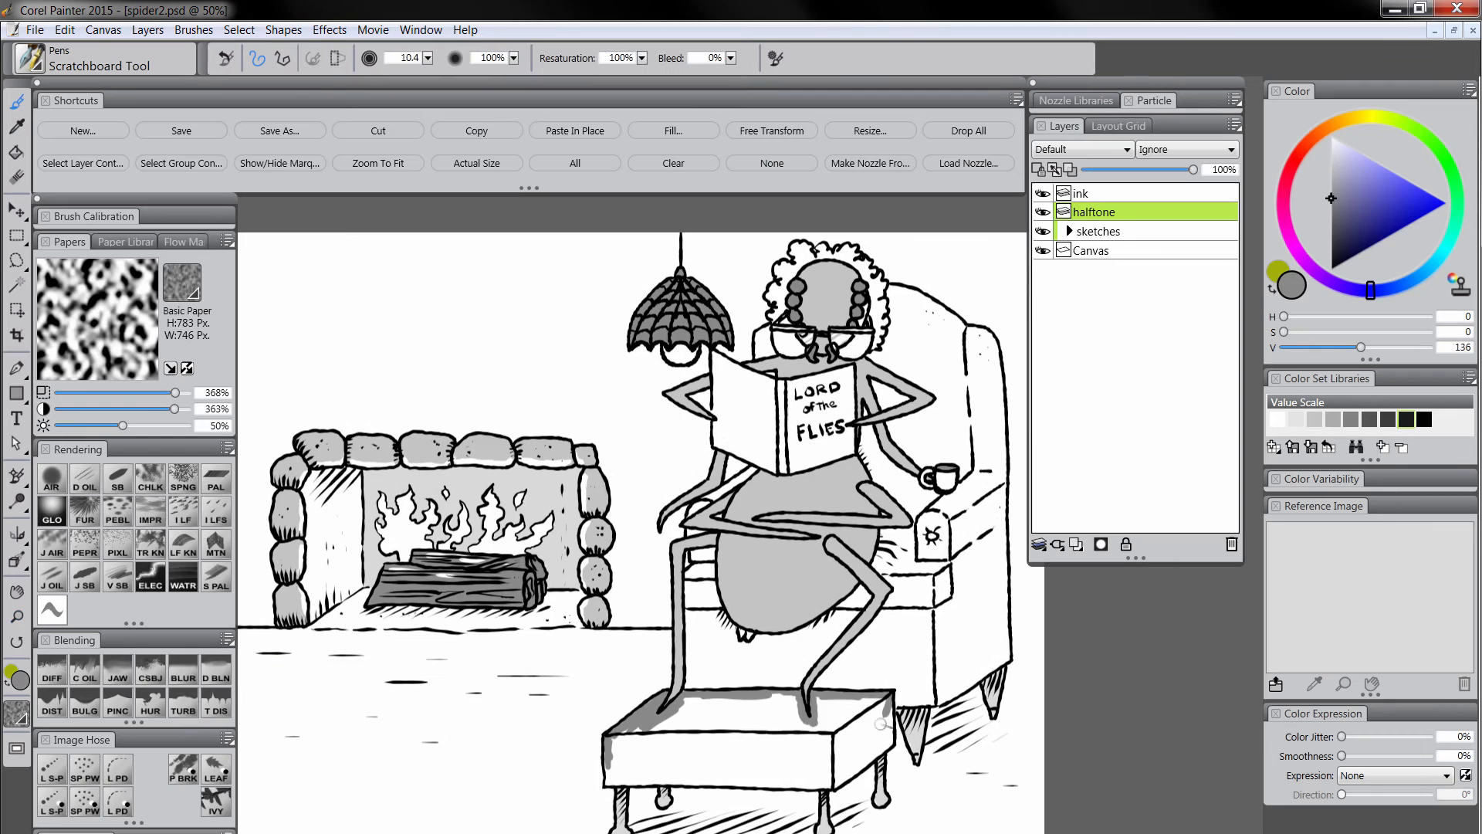
left_click_drag(614, 753, 822, 772)
left_click_drag(679, 715, 873, 704)
left_click(1331, 214)
left_click_drag(881, 714, 846, 772)
key("ctrl+minus")
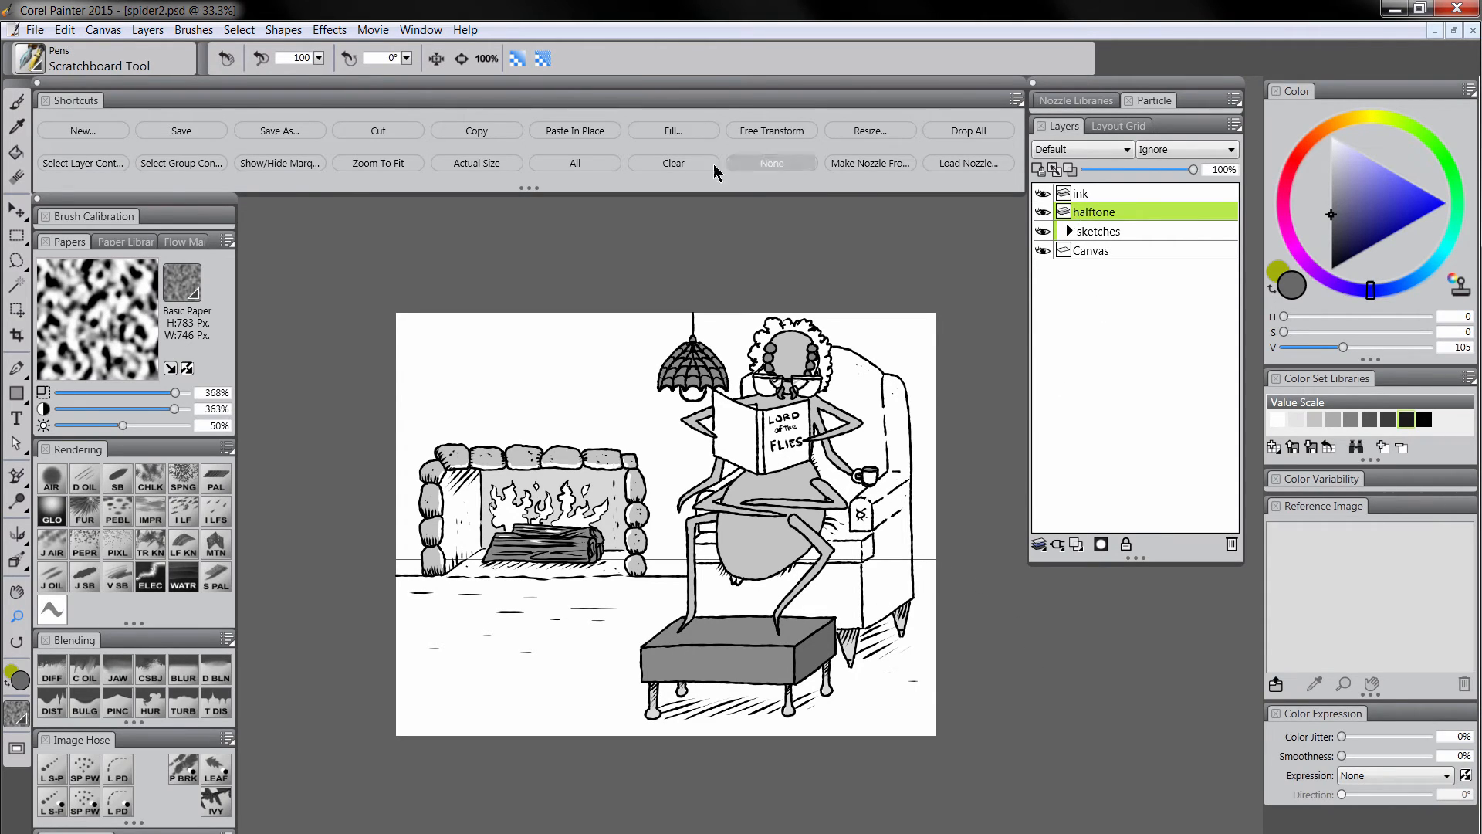
- Apply Pop Art Fill to the halftone layer using Image Luminance with scale 25% and contrast 100%, then check the dot pattern
left_click(332, 30)
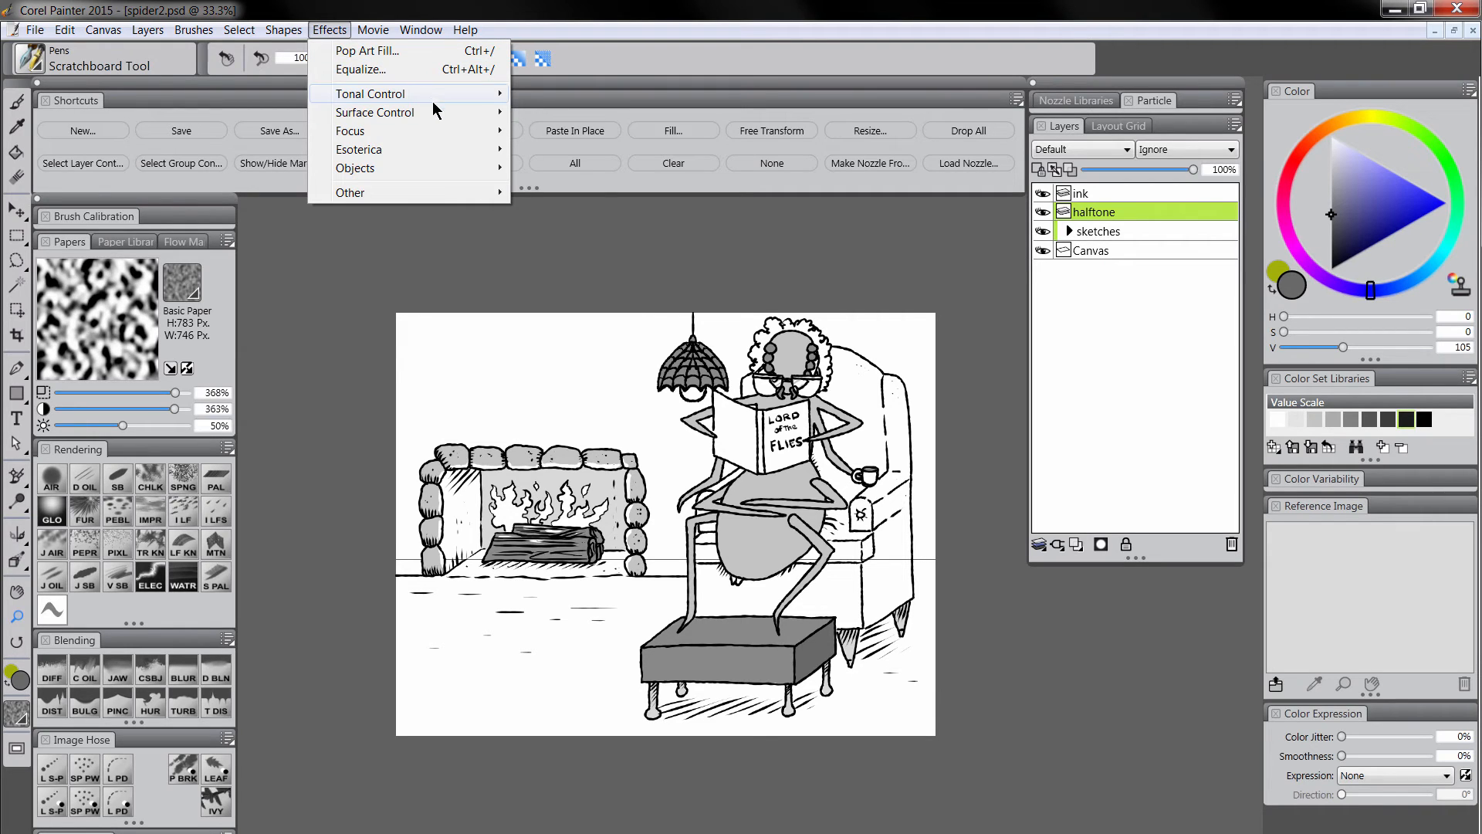
mouse_move(440, 146)
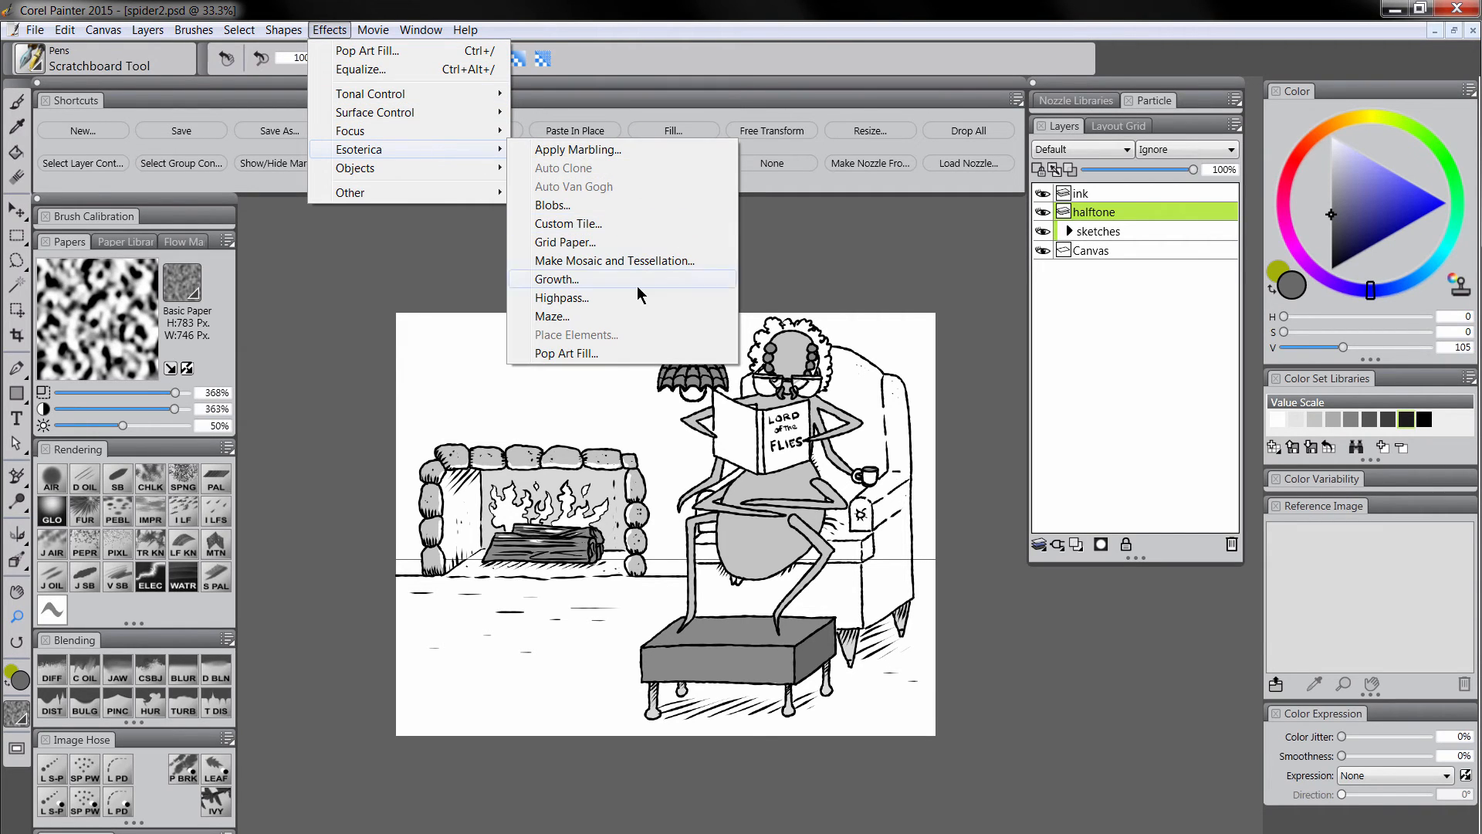
left_click(577, 357)
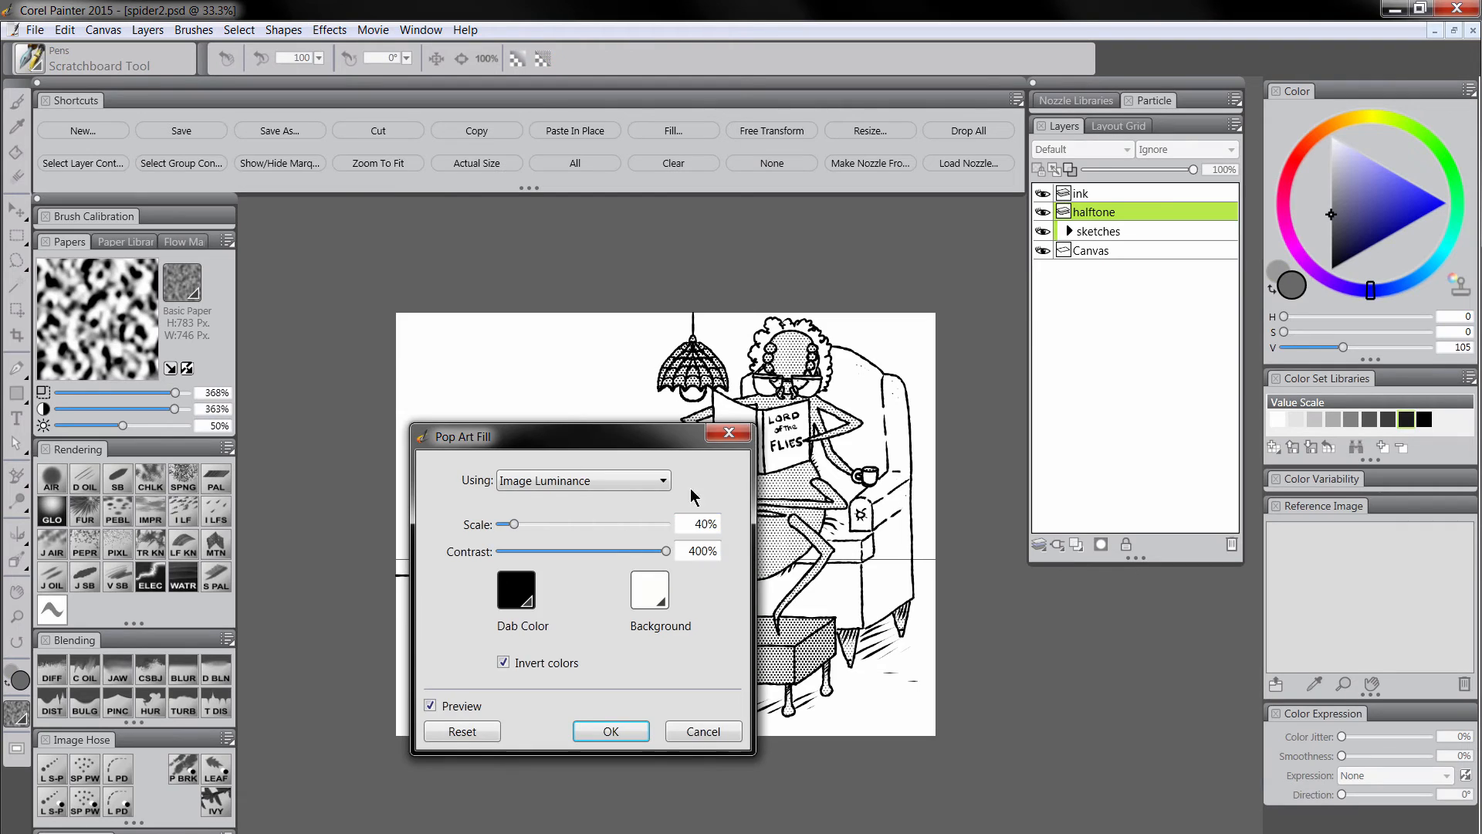
left_click_drag(693, 511, 1210, 361)
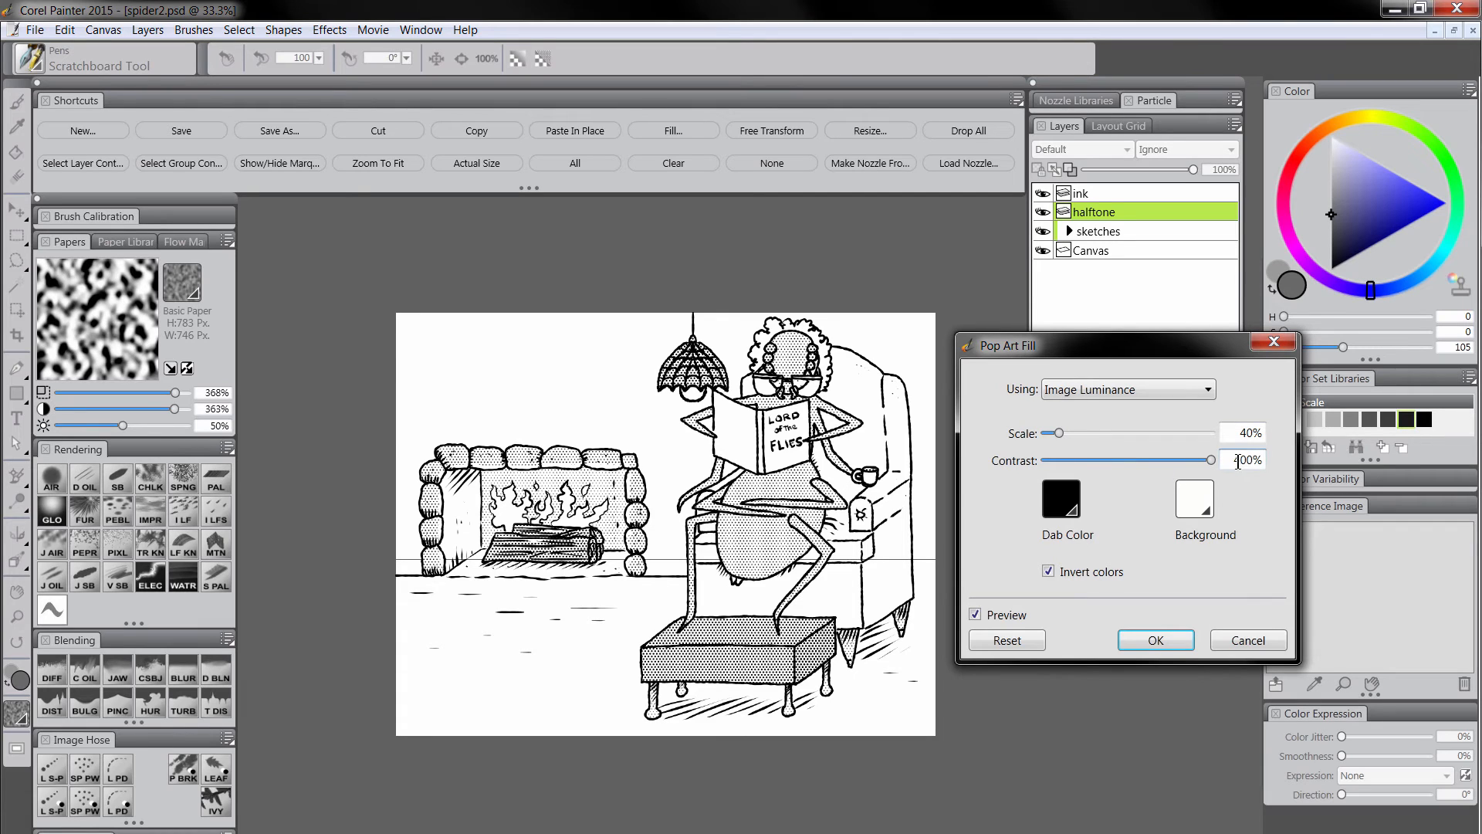
key("Tab")
type("100")
left_click_drag(1060, 433, 1032, 448)
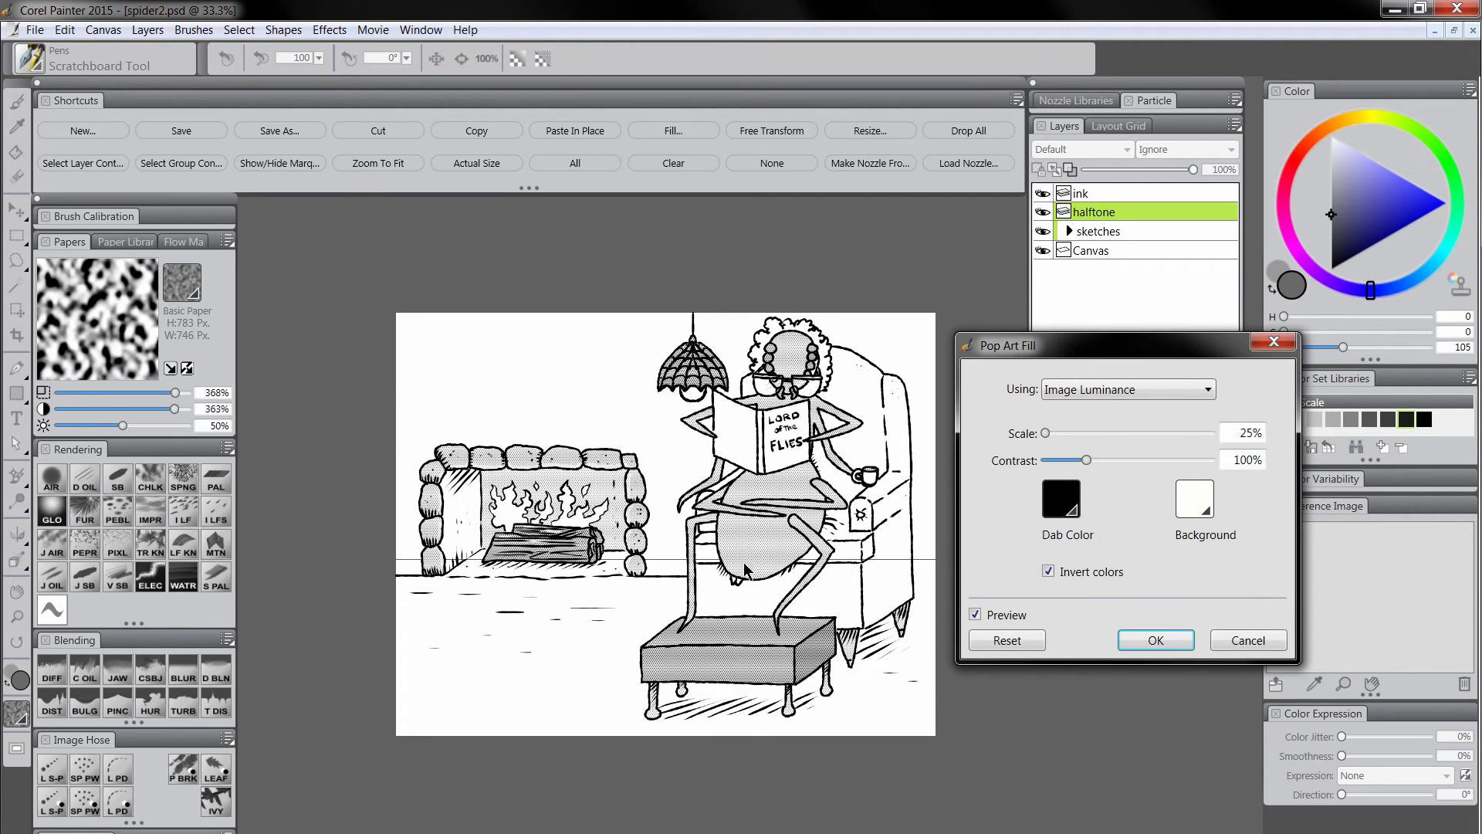
left_click(1156, 645)
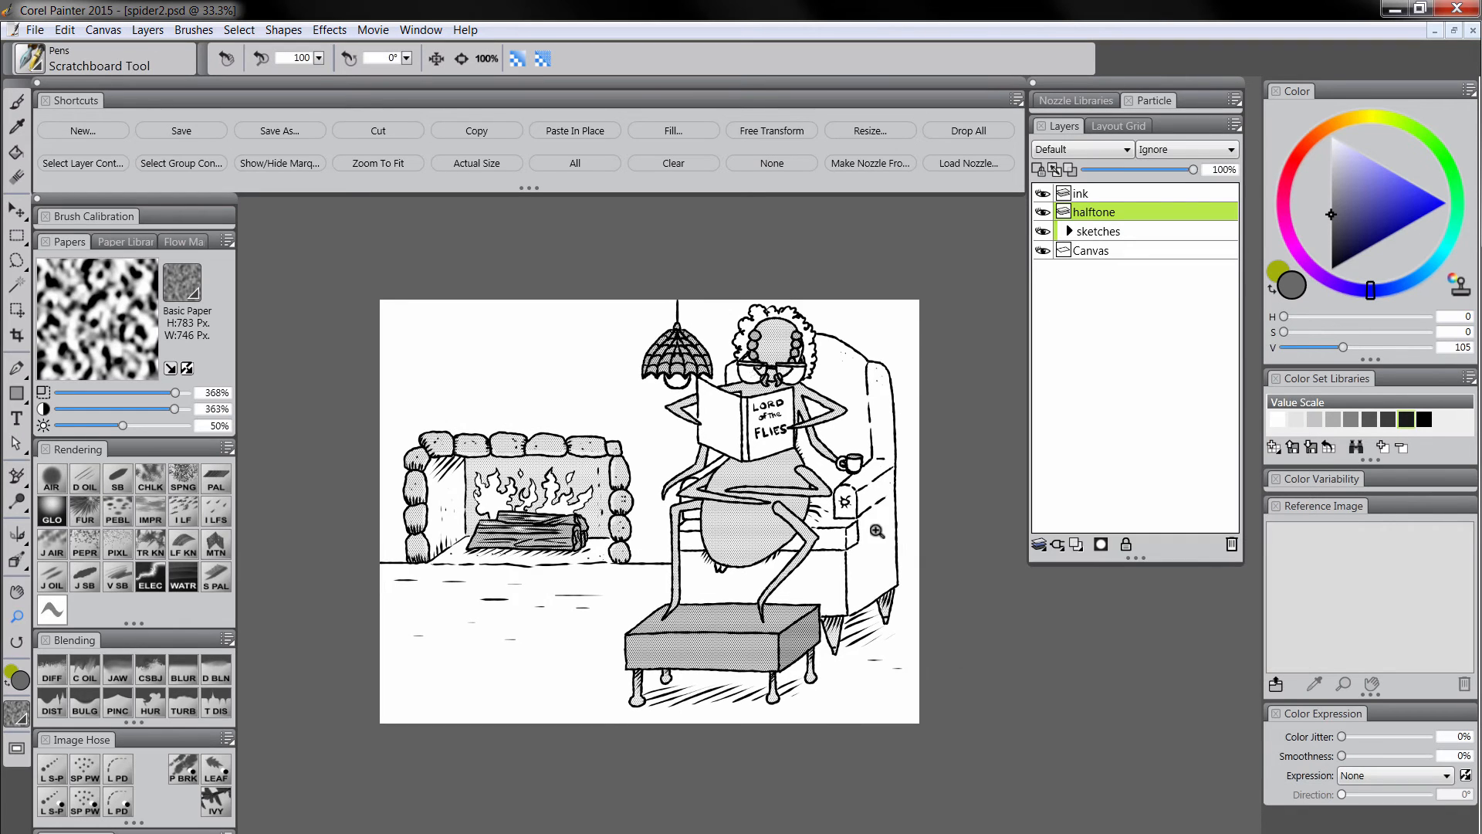
left_click(759, 534)
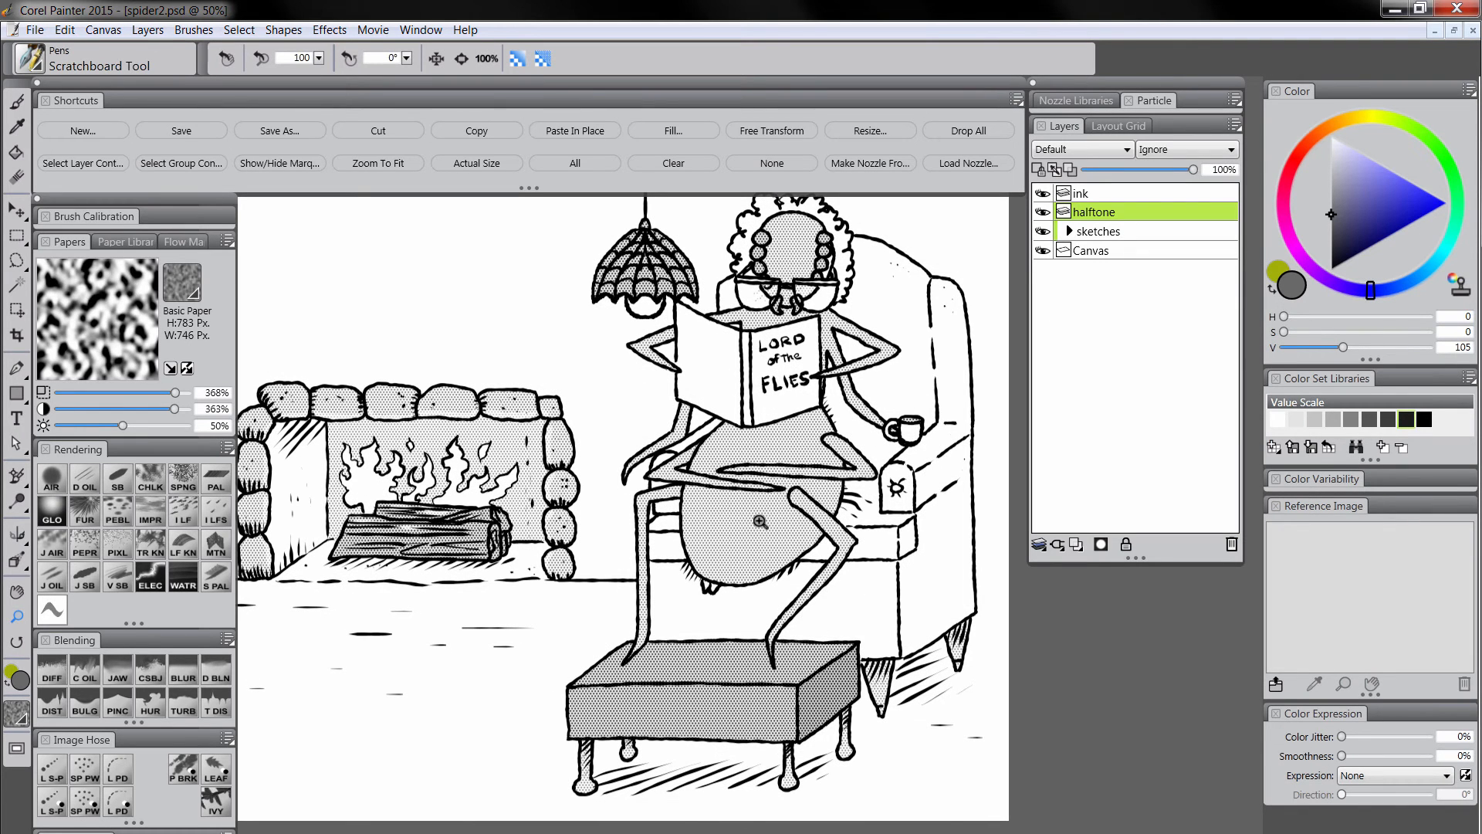
left_click(743, 514, "alt")
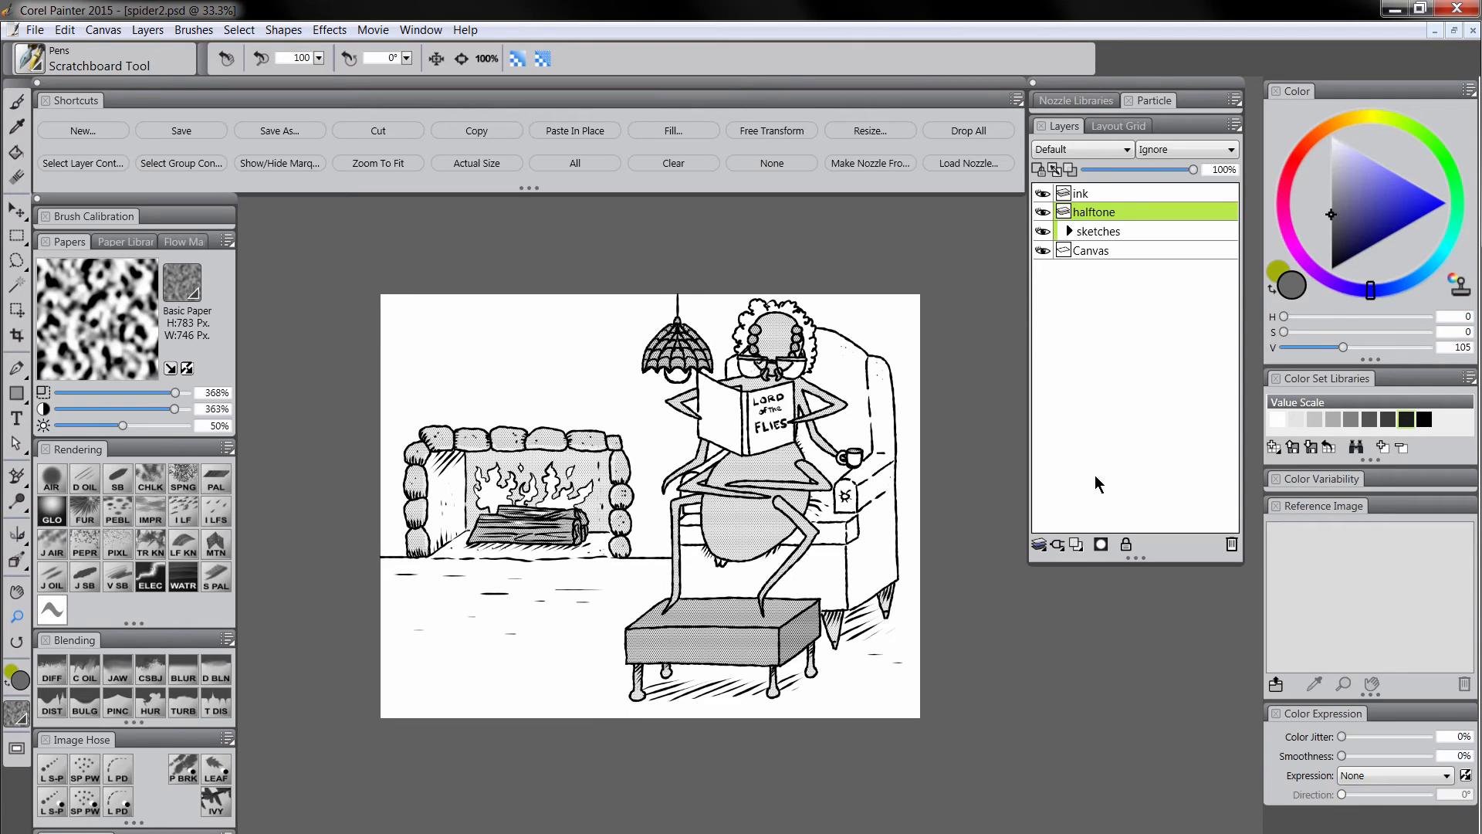
- Delete the sketches layer group and save the drawing as spider3.psd
left_click(1105, 193)
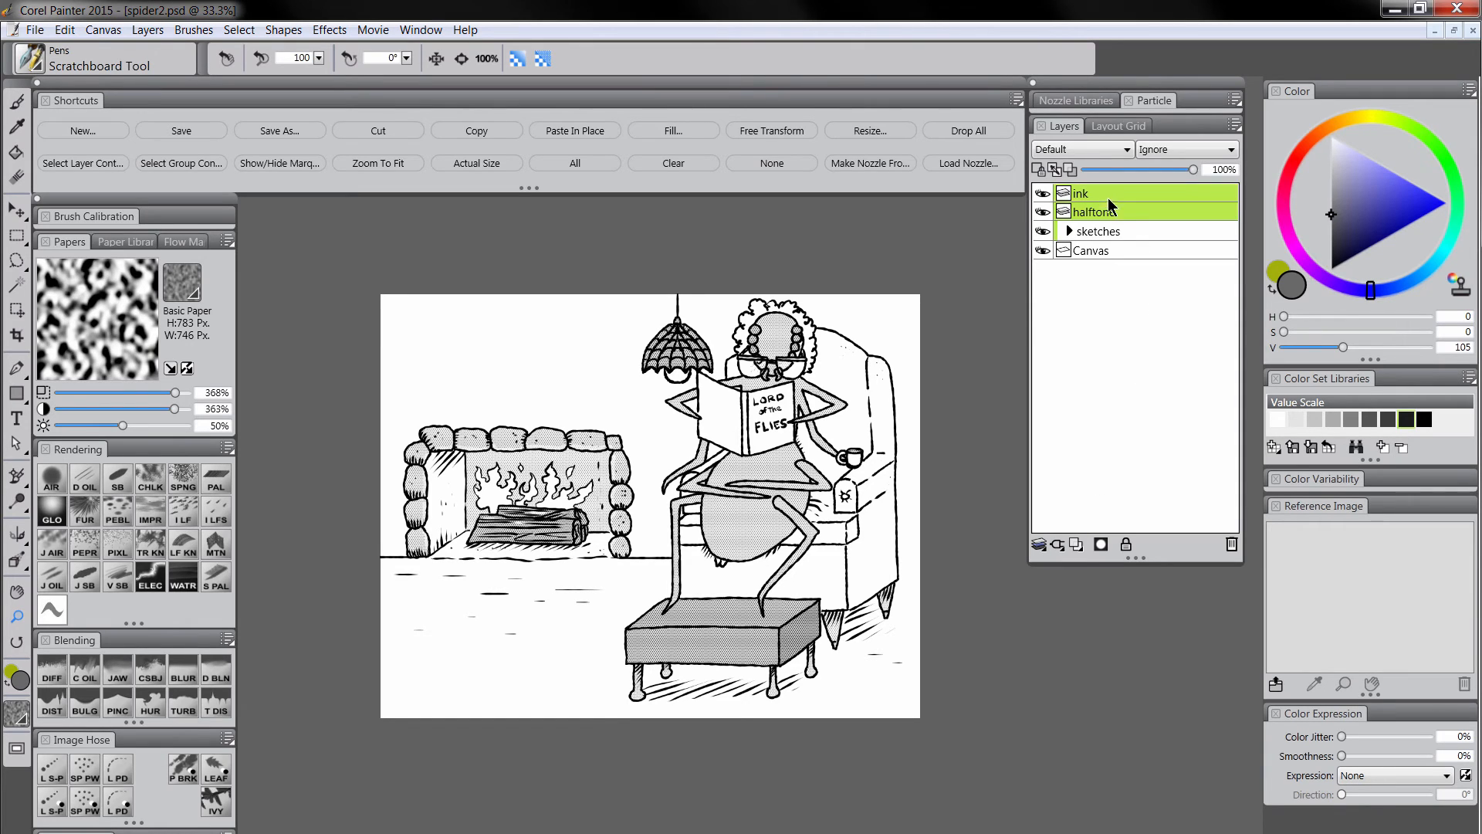
left_click(1112, 231)
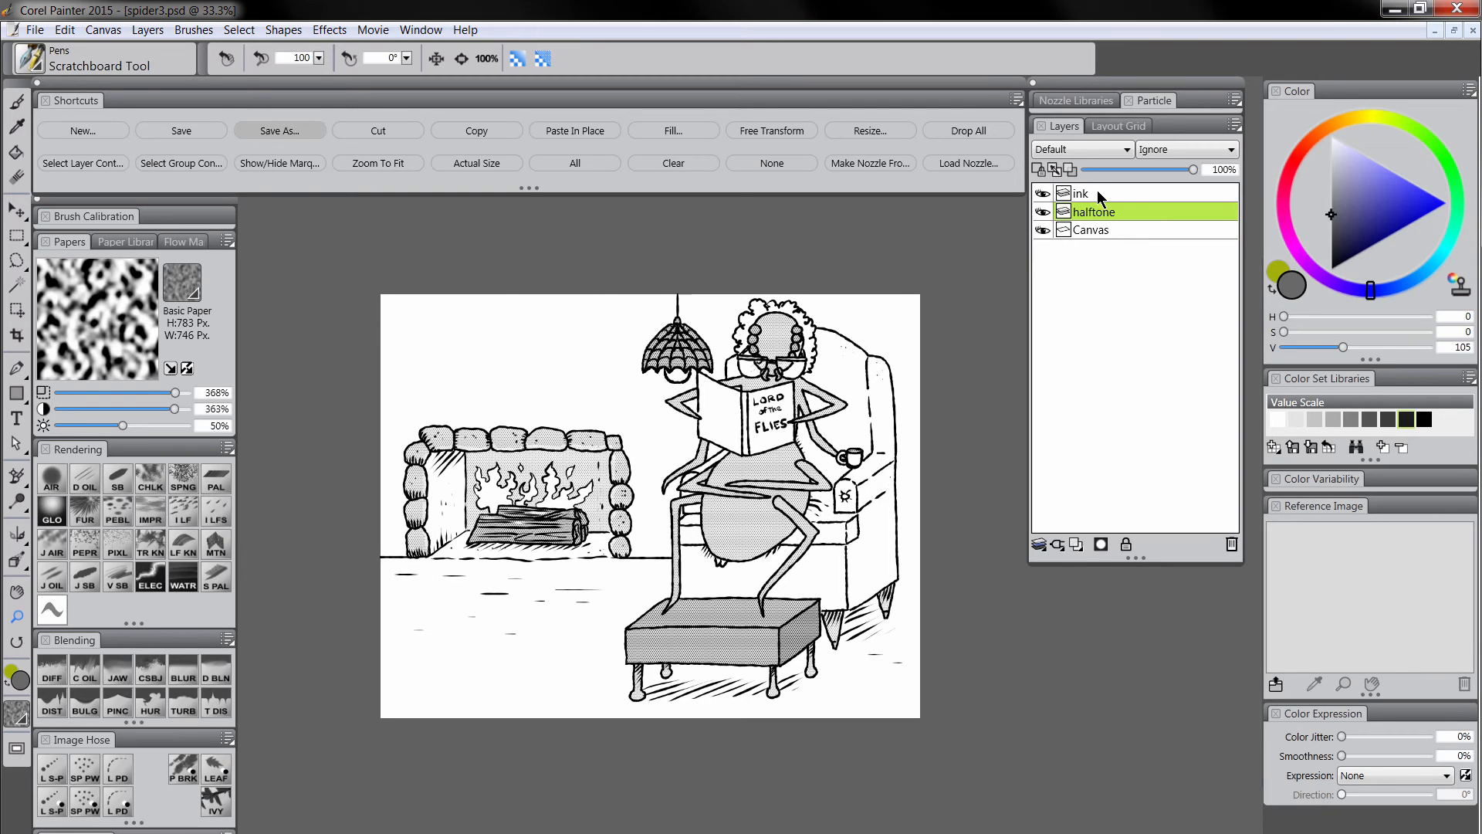
- Group the ink and halftone layers and name the group ART
left_click(1098, 195, "shift")
key("ctrl+g")
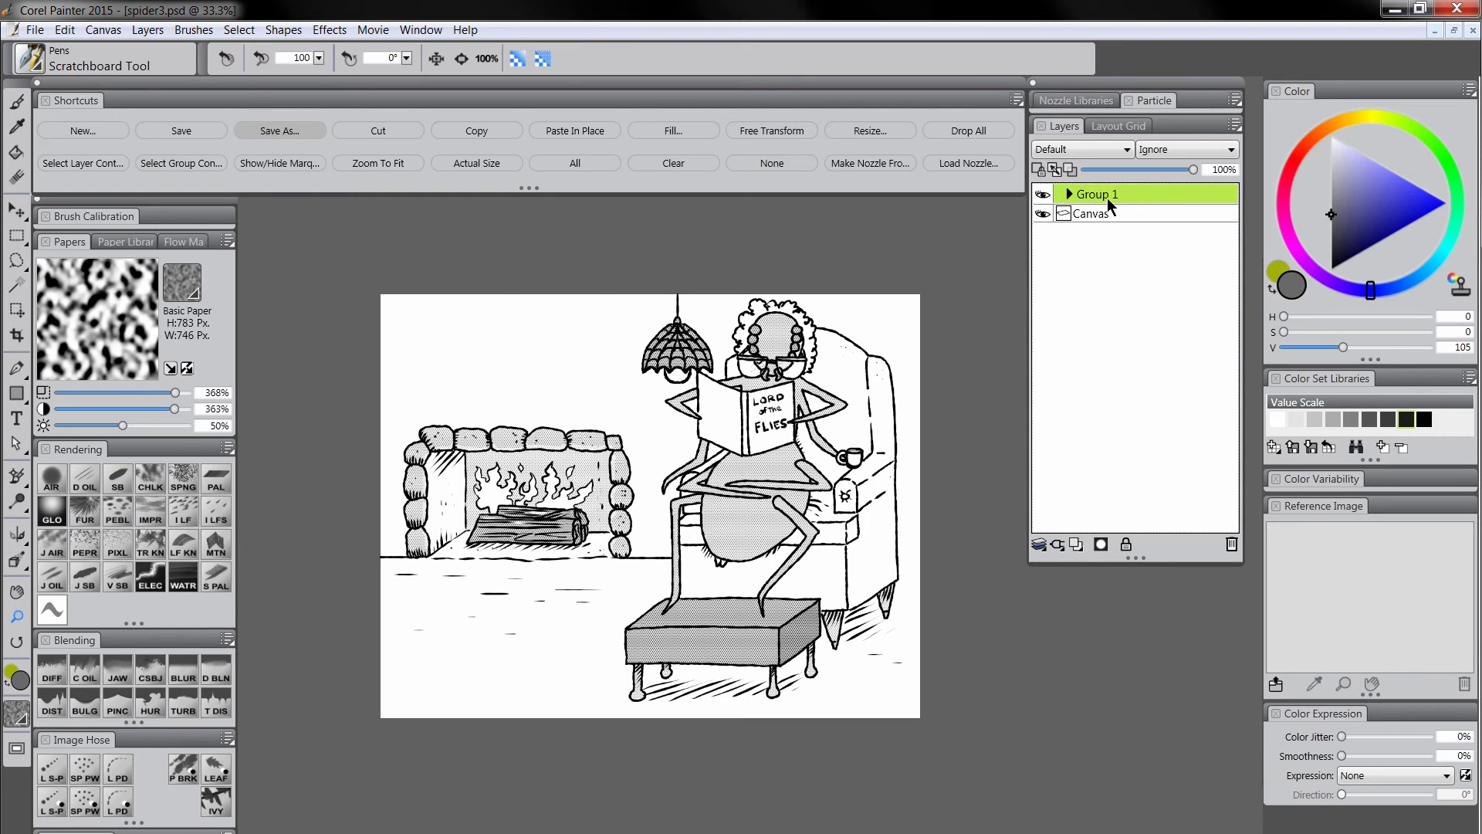
type("ART")
key("Return")
- Scale the ART group down proportionally with Free Transform and center the artwork on the page
left_click(24, 219)
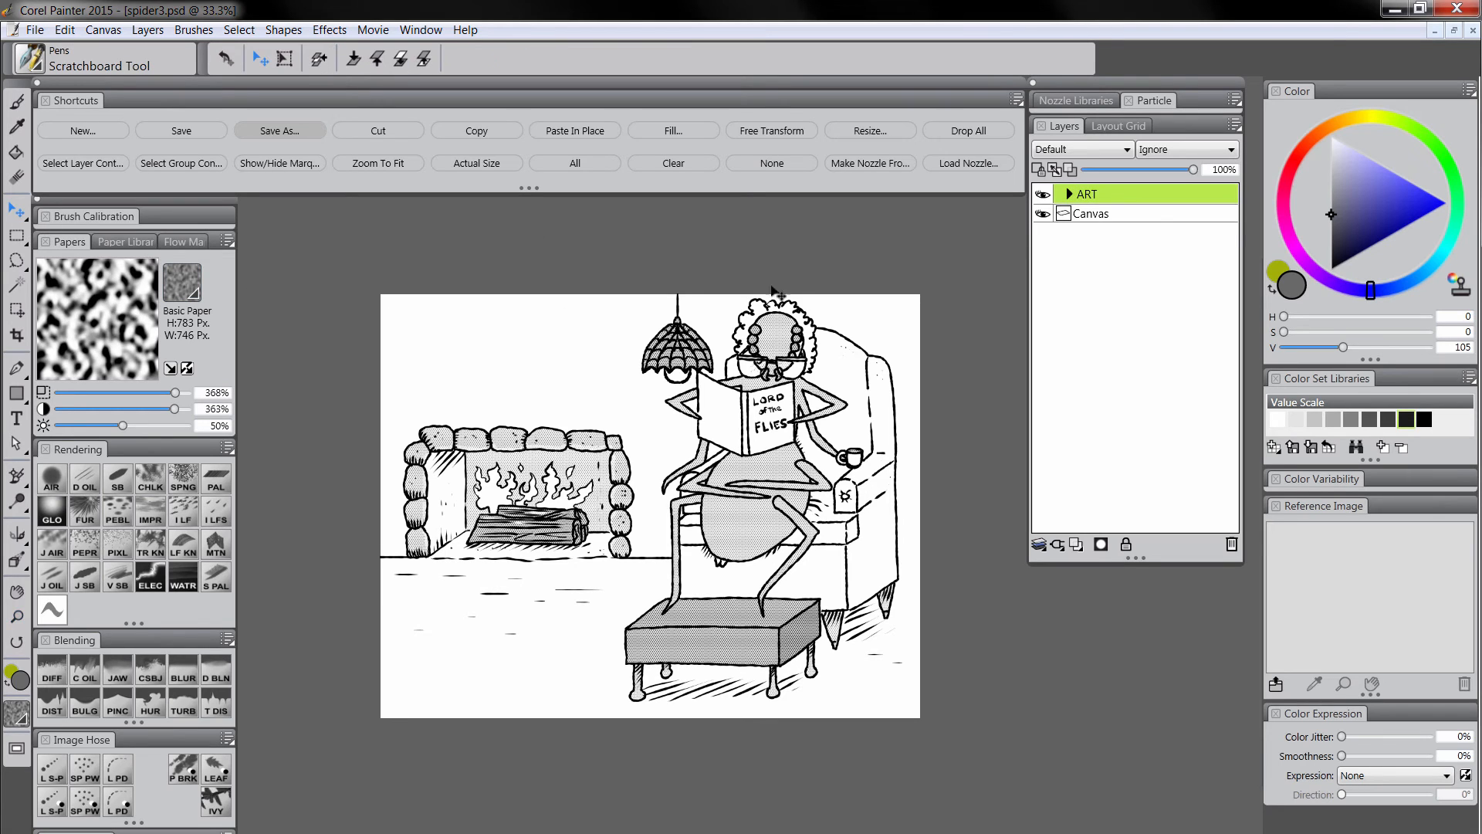
left_click(803, 152)
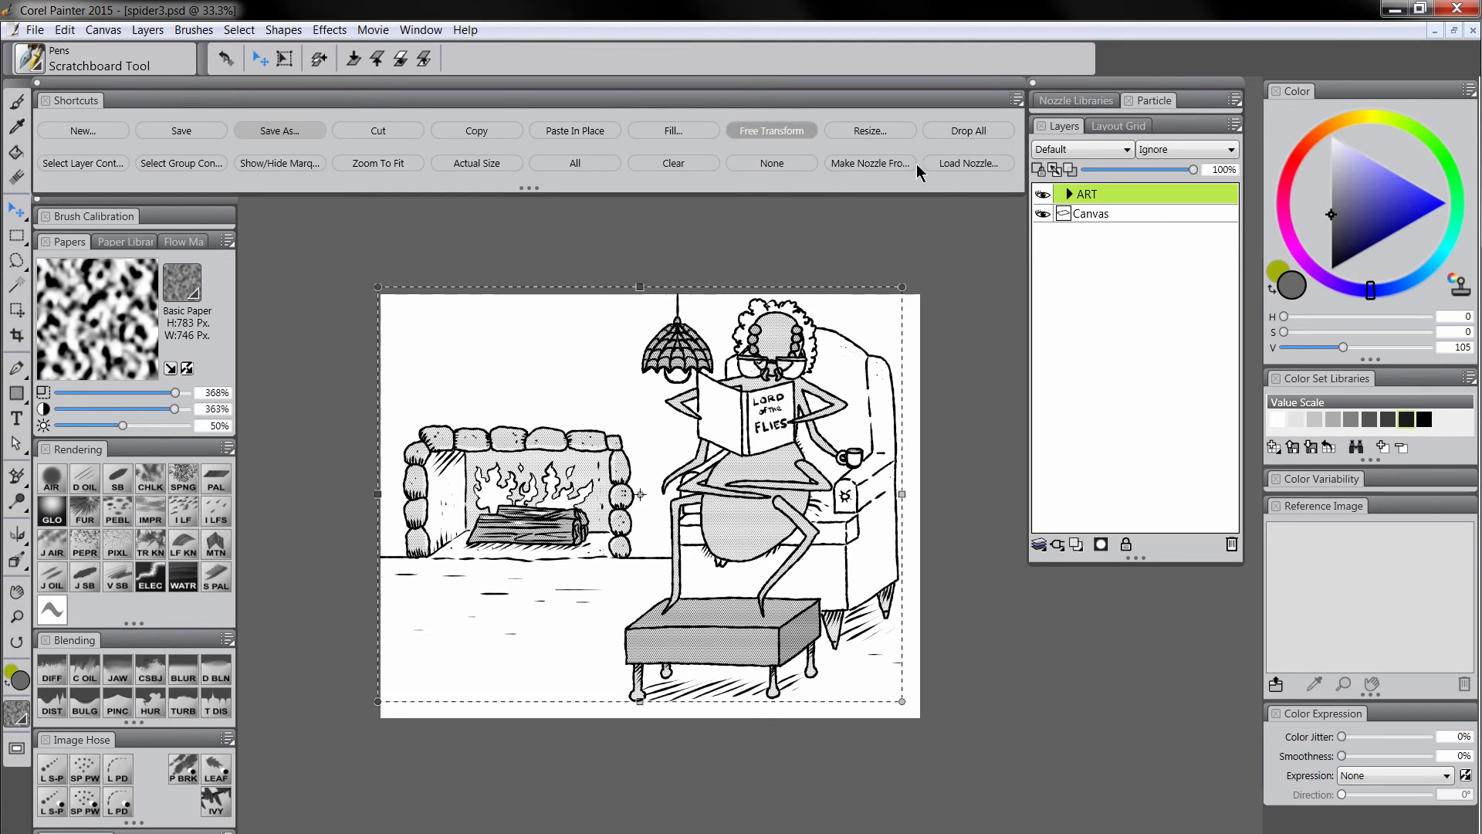
left_click_drag(911, 292, 825, 365)
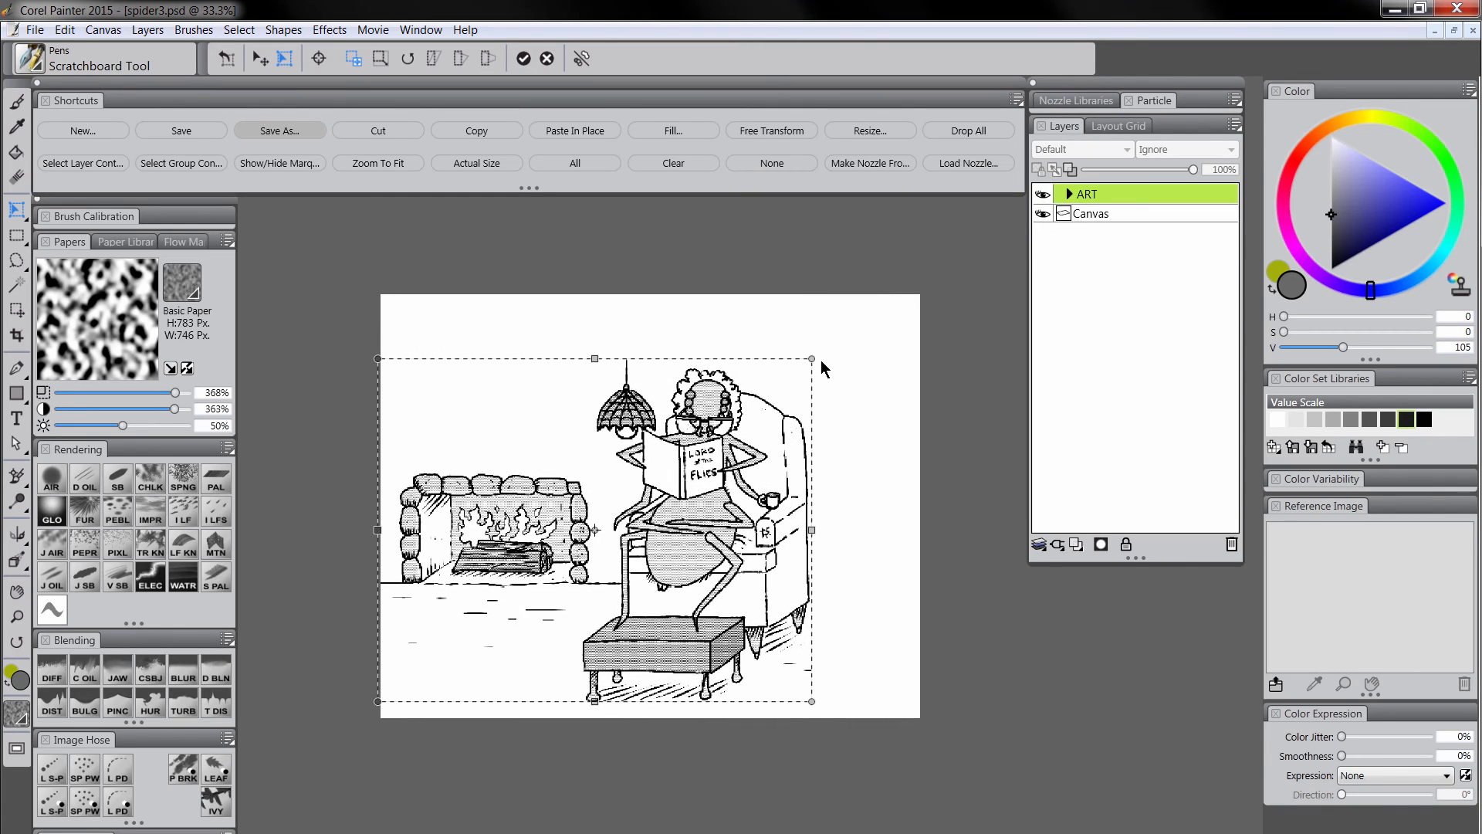
left_click(525, 59)
left_click_drag(722, 576, 777, 552)
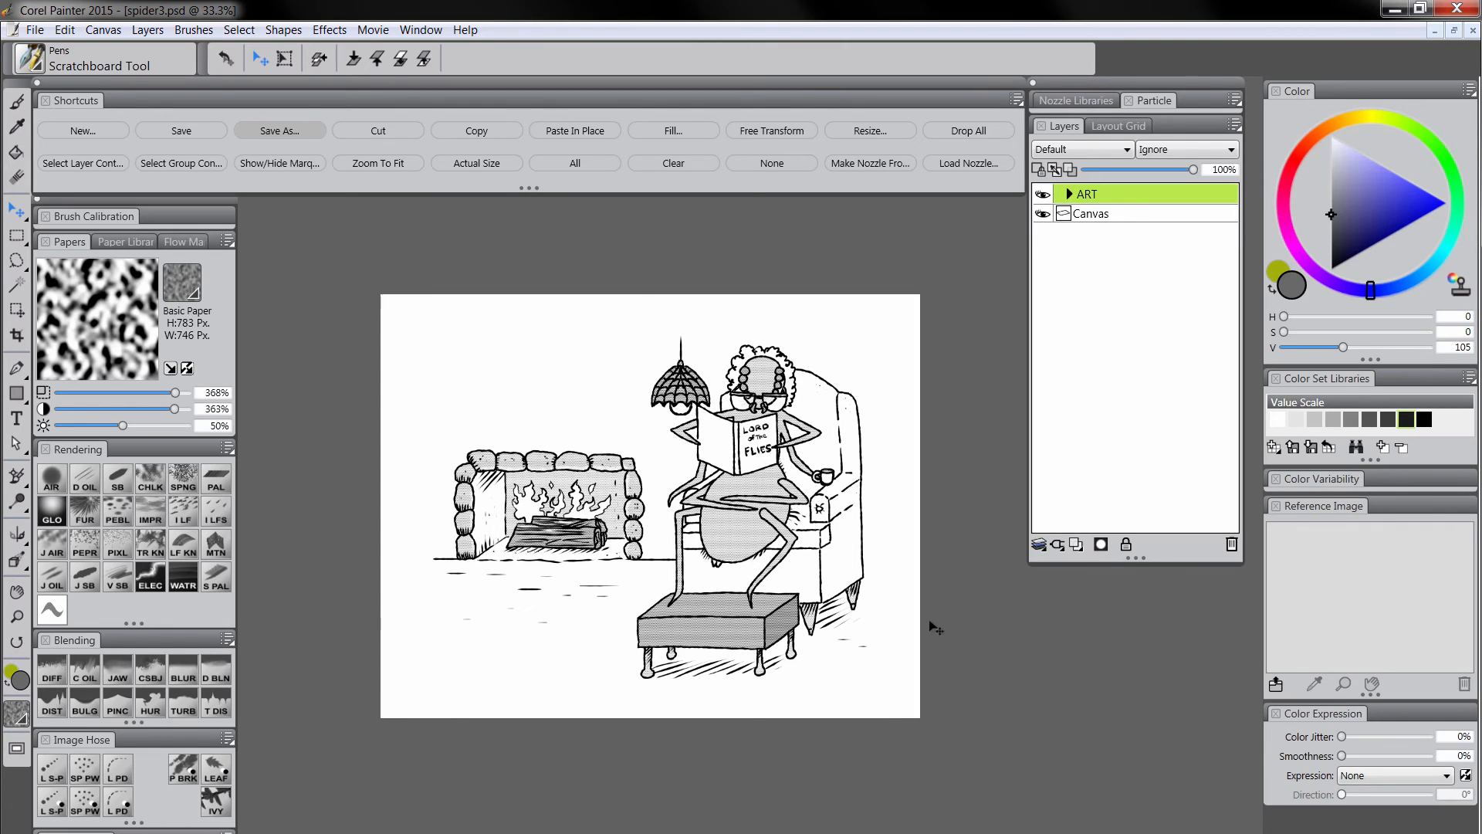
- Add a new layer above the ART group and name it BORDER
left_click(1079, 546)
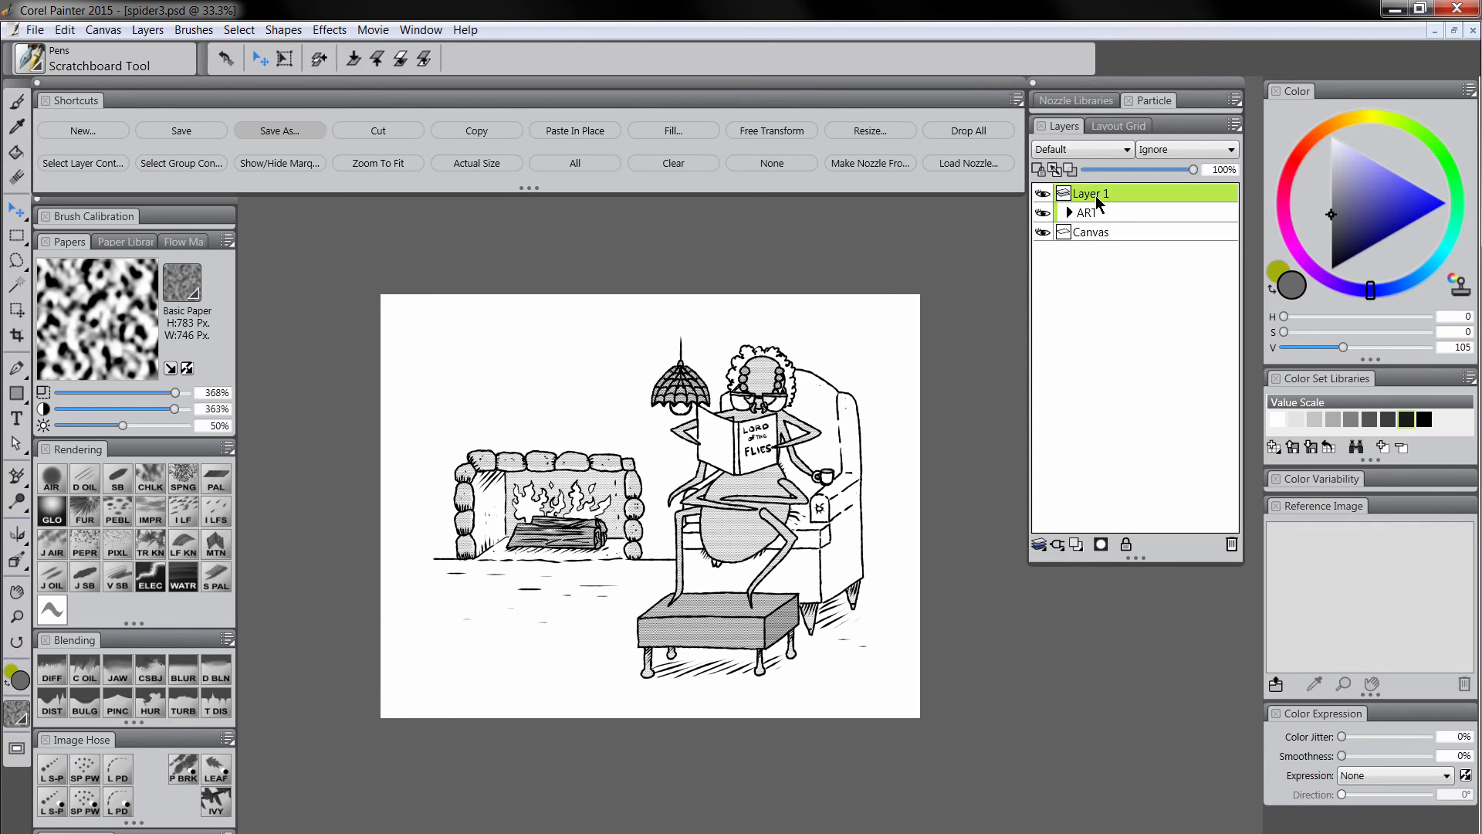
double_click(1096, 195)
type("BORDE")
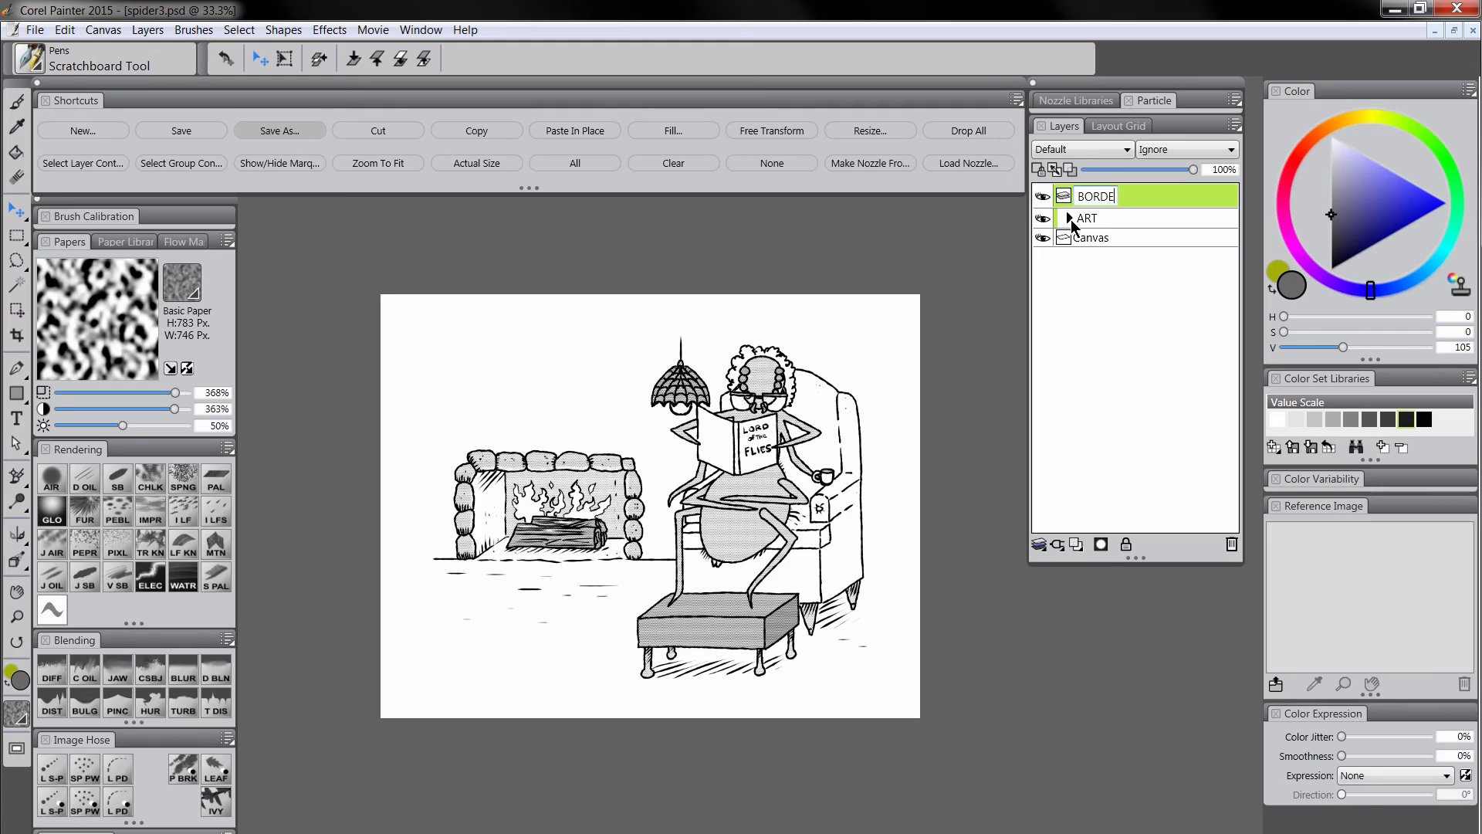
type("R")
key("Return")
- Draw four straight black lines framing the artwork with the Rough-Ink brush at size 5.0, letting them cross at the corners
left_click(1332, 256)
left_click(1331, 268)
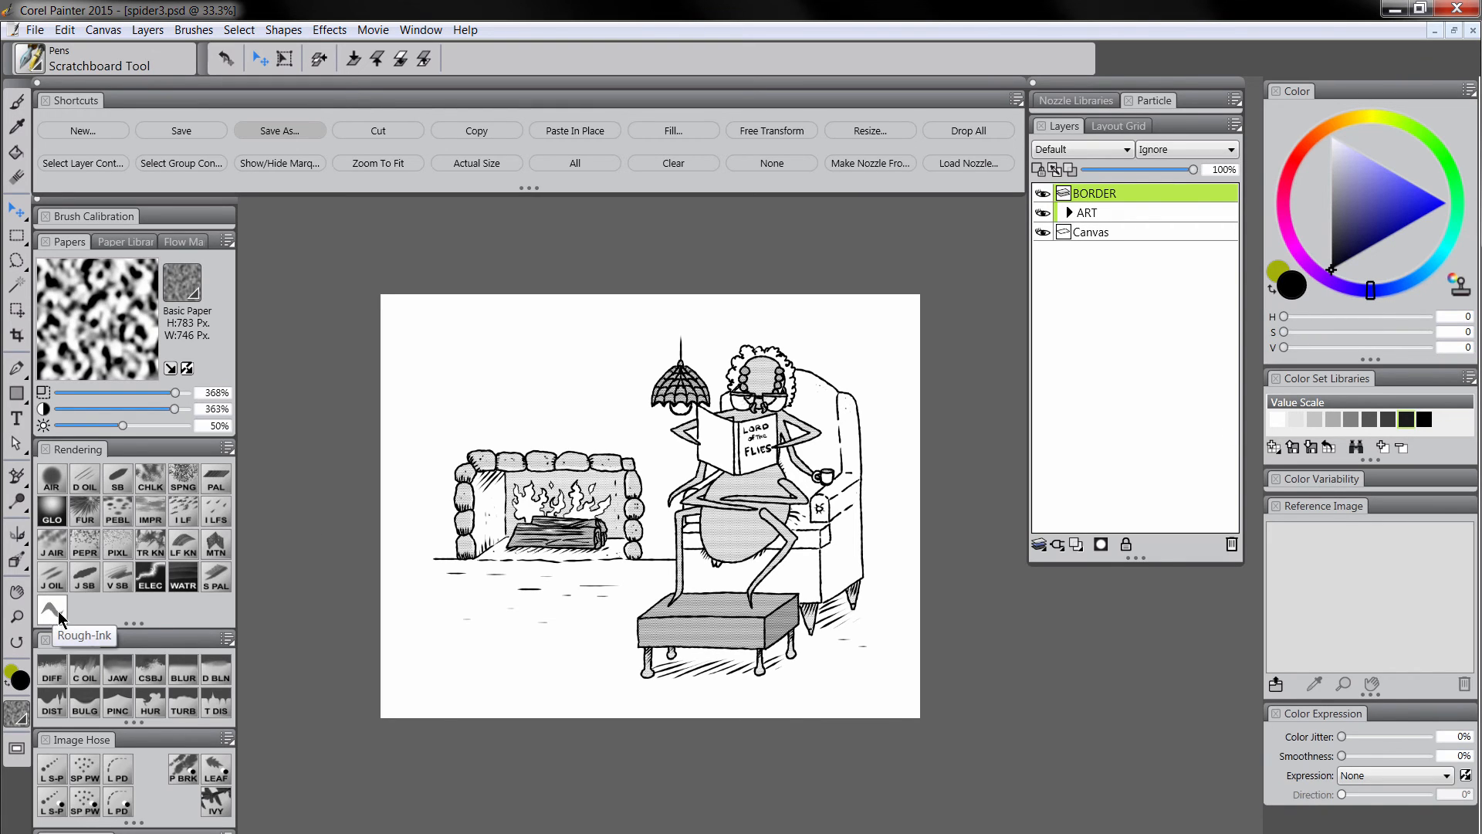
left_click(52, 611)
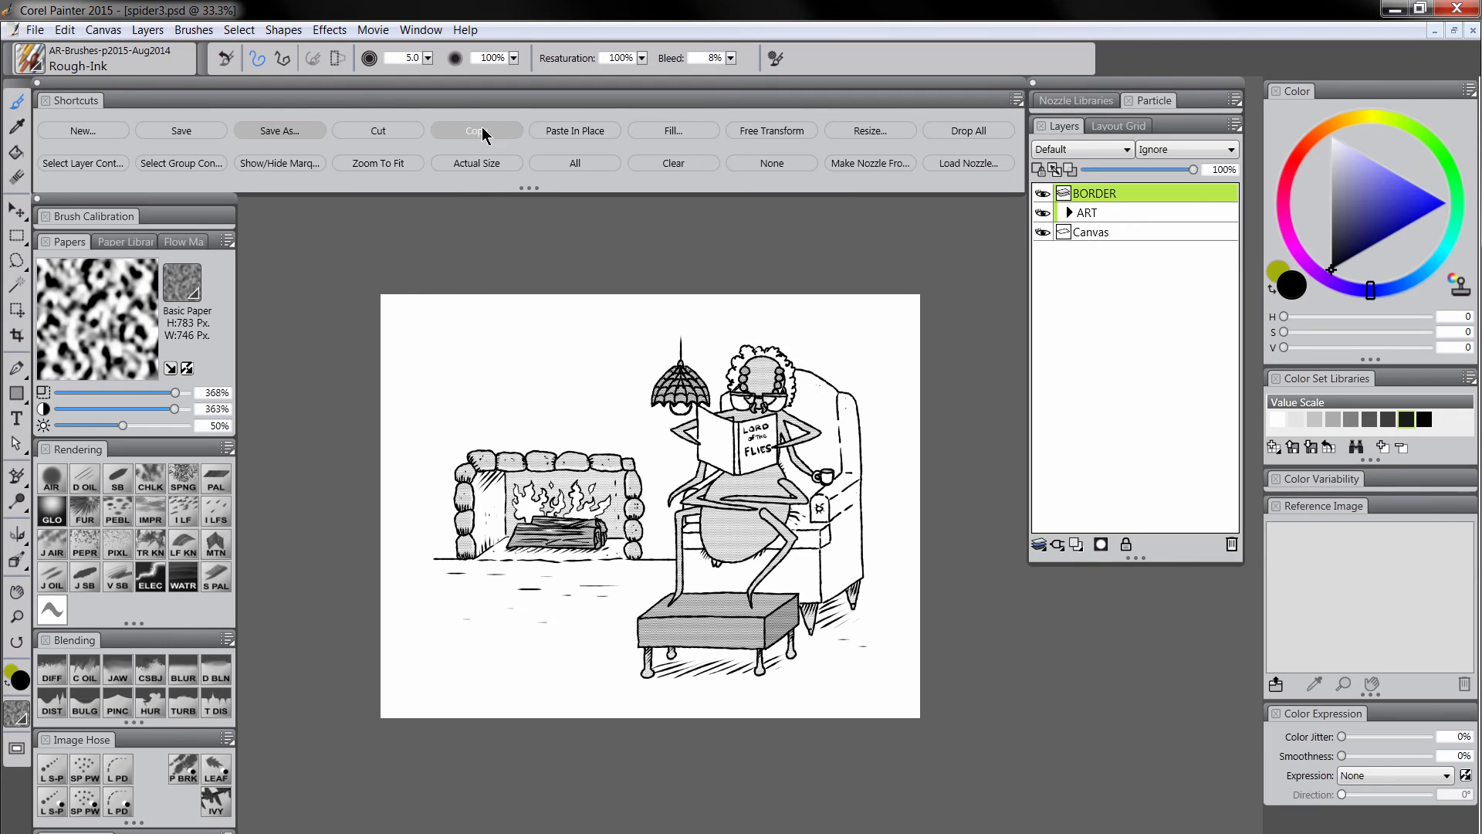
mouse_move(684, 336)
left_mouse_down()
mouse_move(418, 336)
mouse_move(922, 336)
left_mouse_up()
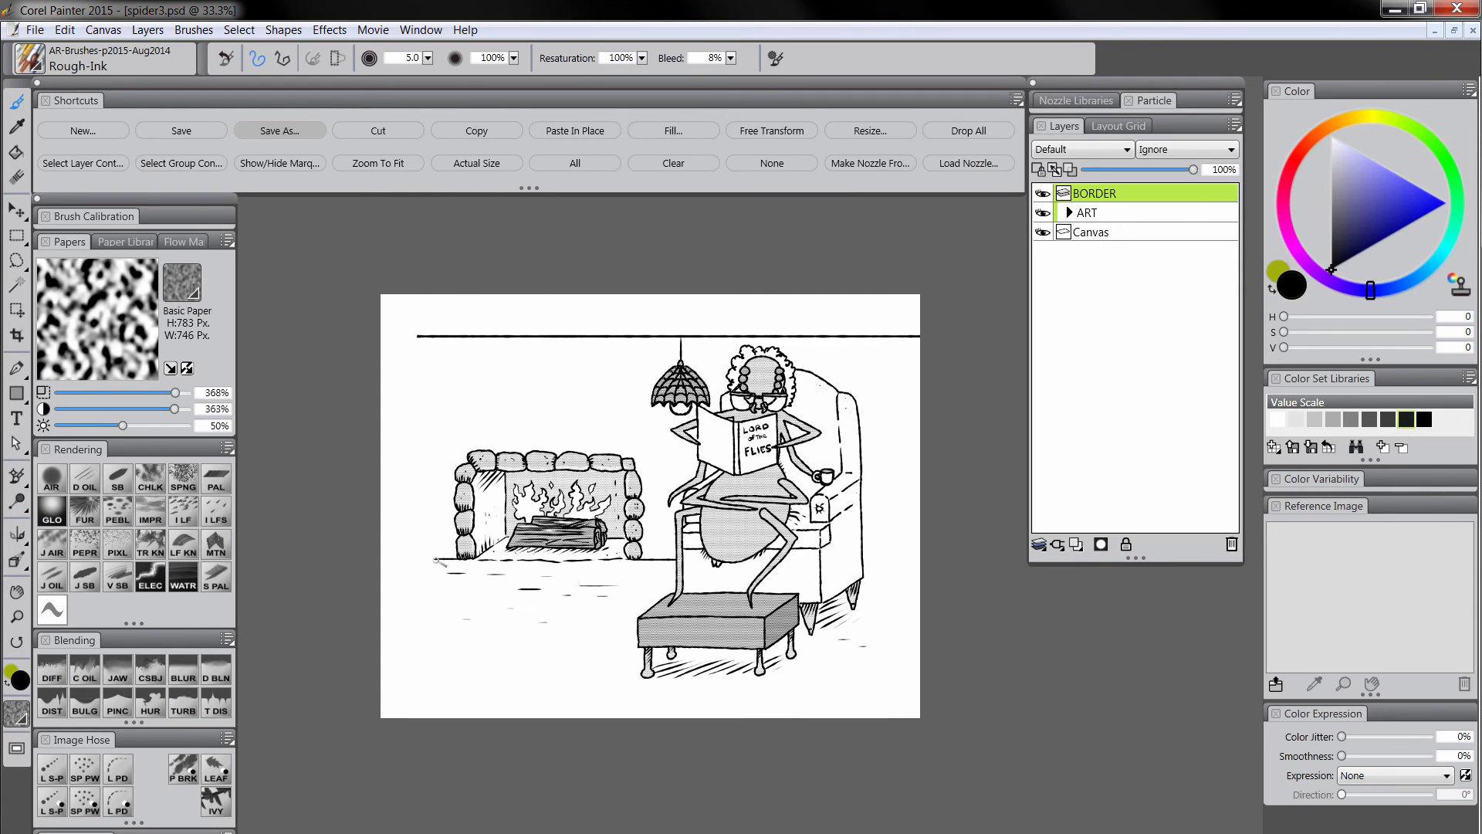
mouse_move(437, 561)
left_mouse_down()
mouse_move(431, 329)
mouse_move(431, 691)
mouse_move(895, 692)
left_mouse_up()
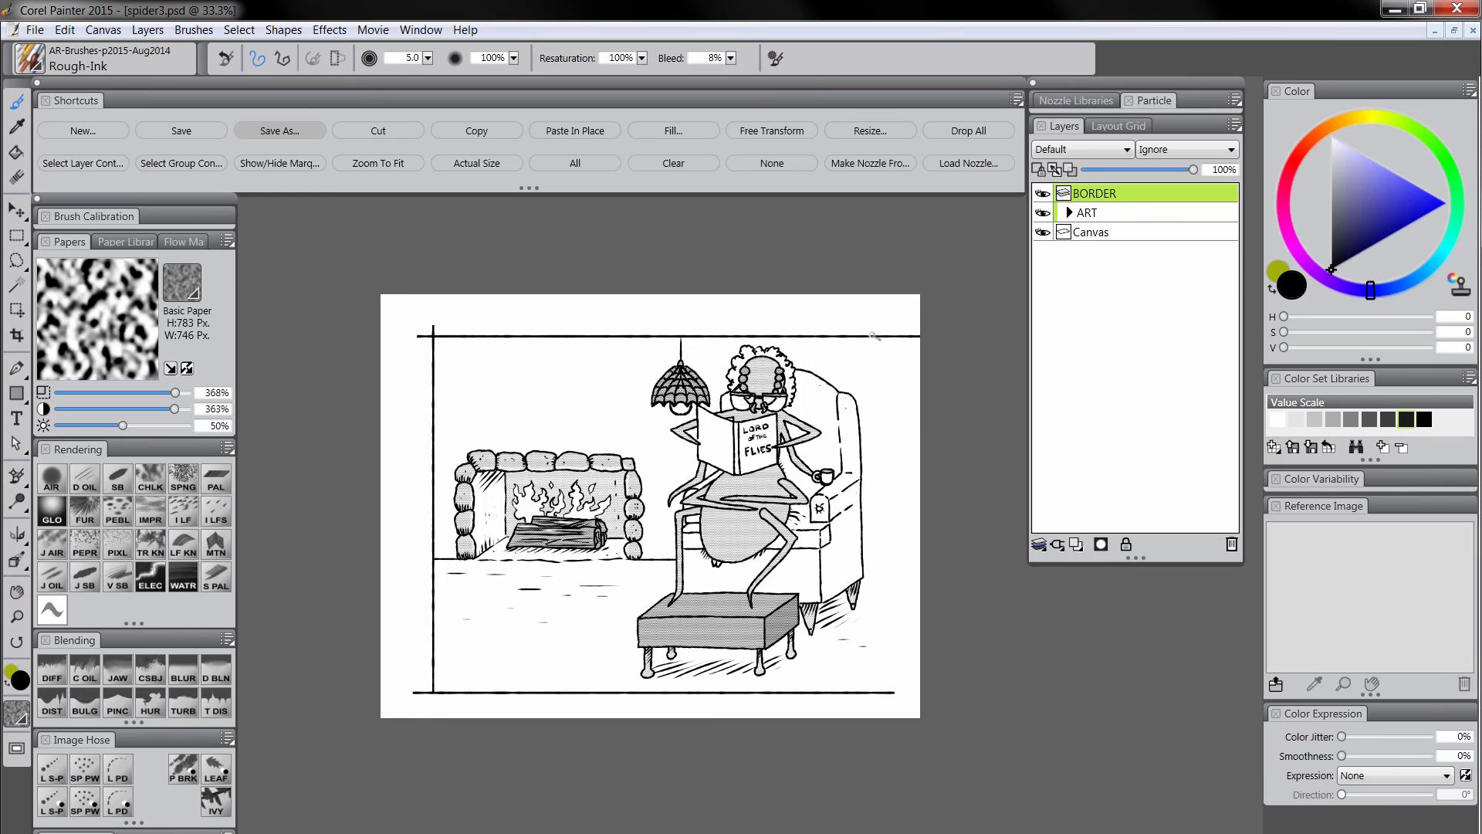
left_click_drag(873, 337, 874, 704)
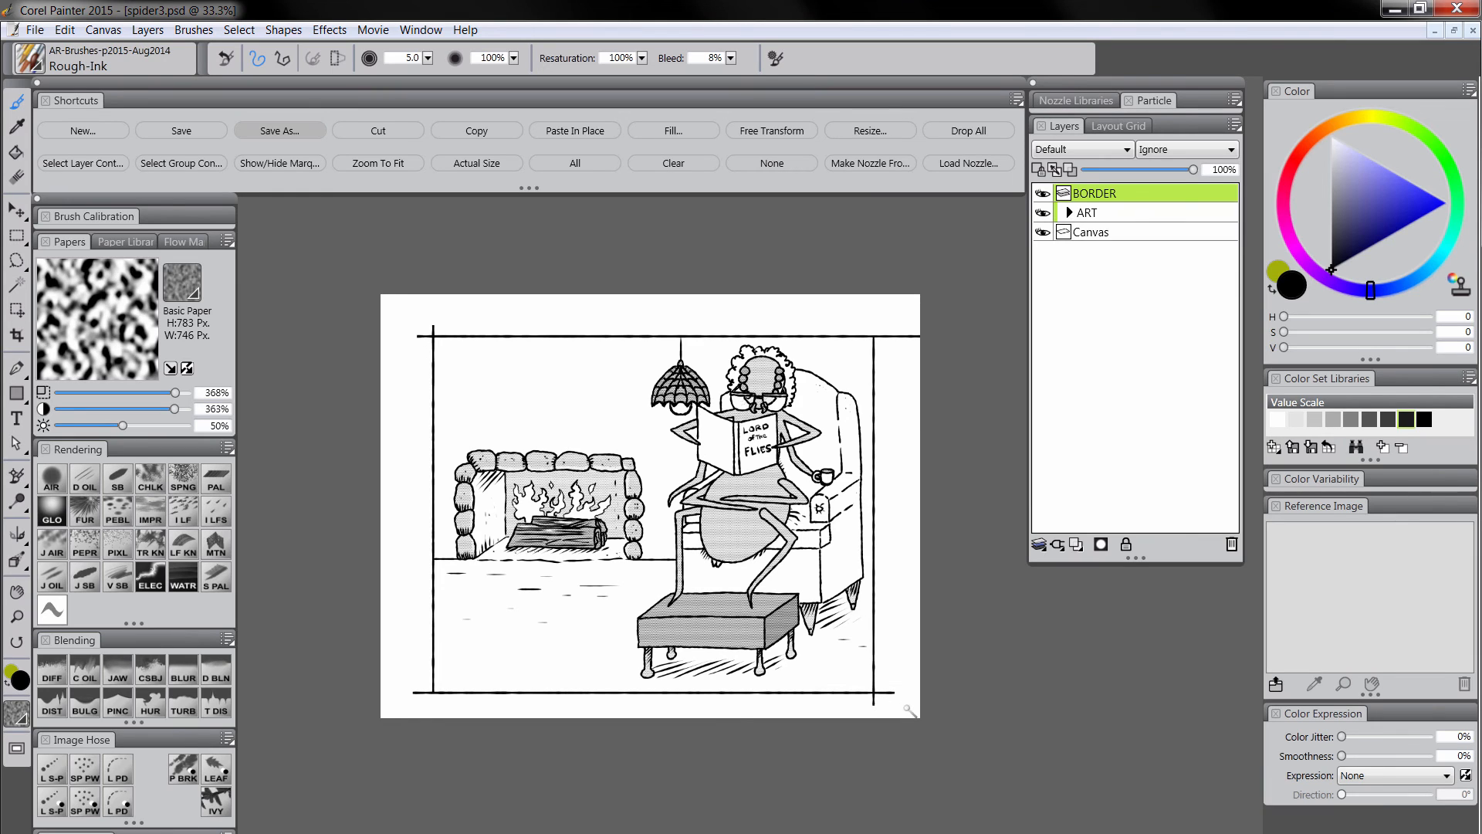
- Erase the line ends that overhang the border's corners with the eraser at size 9.0
key("v")
key("n")
left_click_drag(422, 337, 426, 336)
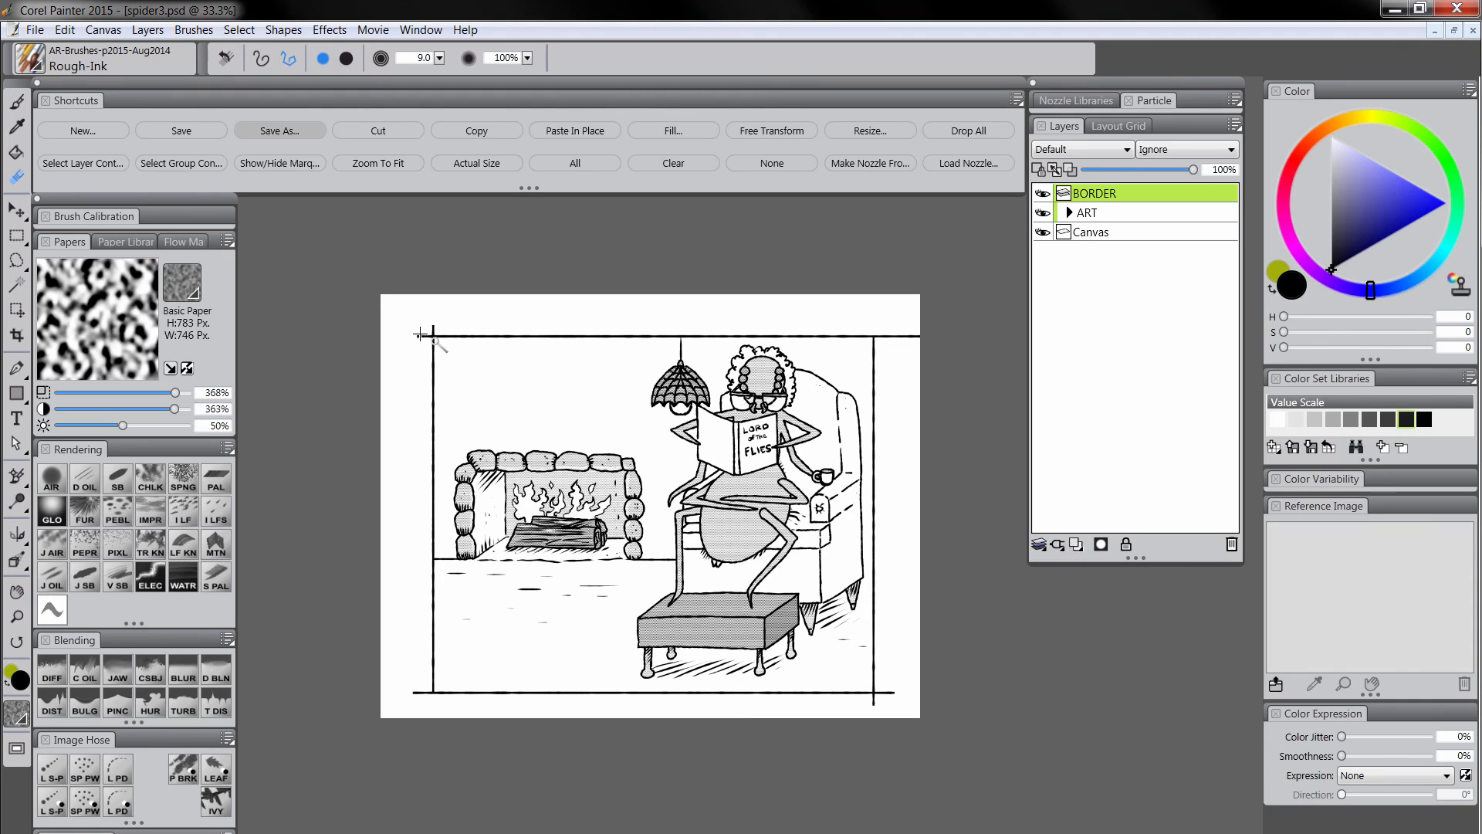
key("b")
- Add a new layer above the BORDER layer and name it SIGNATURE
left_click(1077, 544)
double_click(1091, 193)
type("SIG")
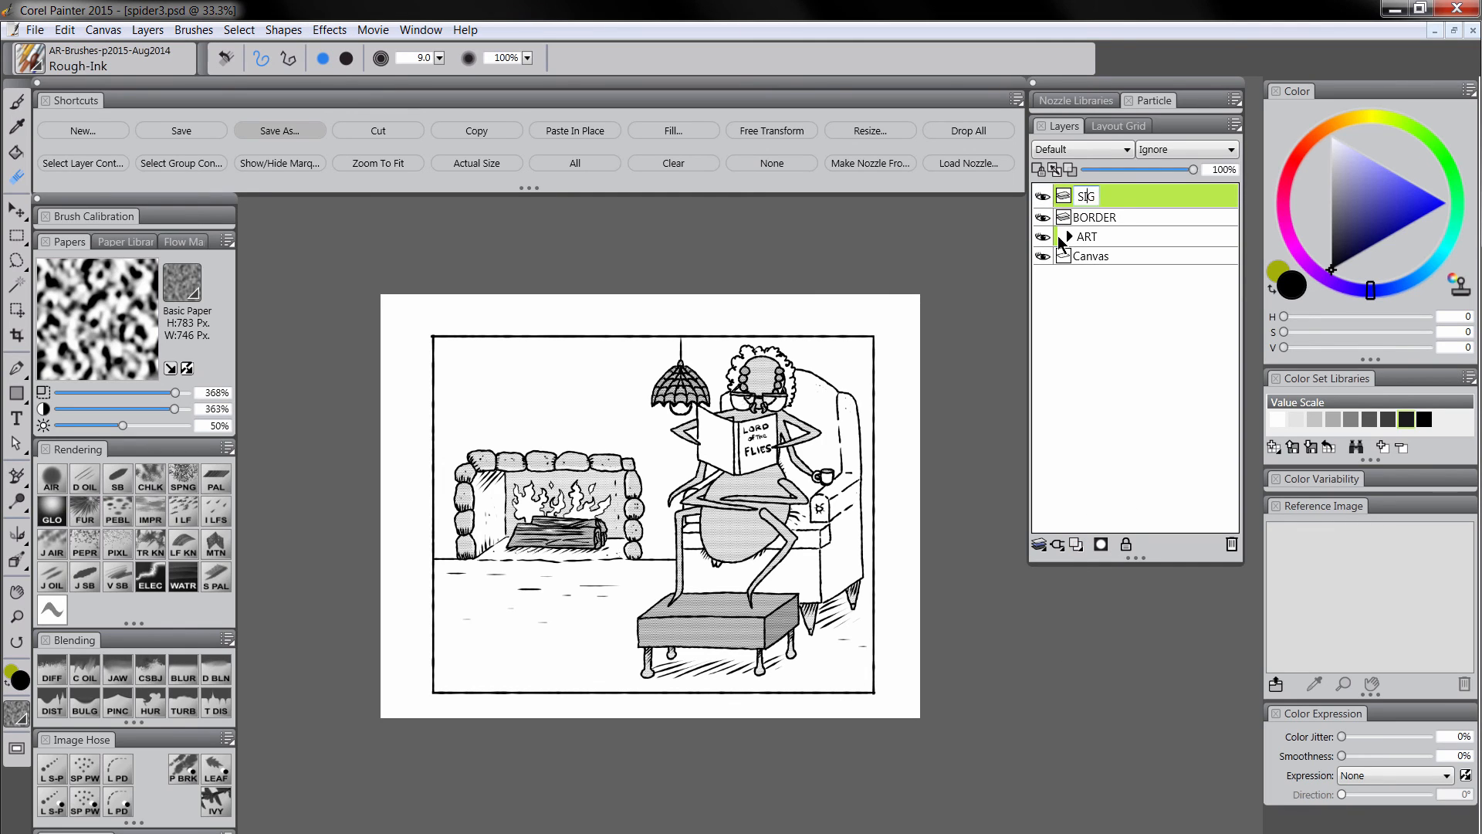
type("NATURE")
key("Return")
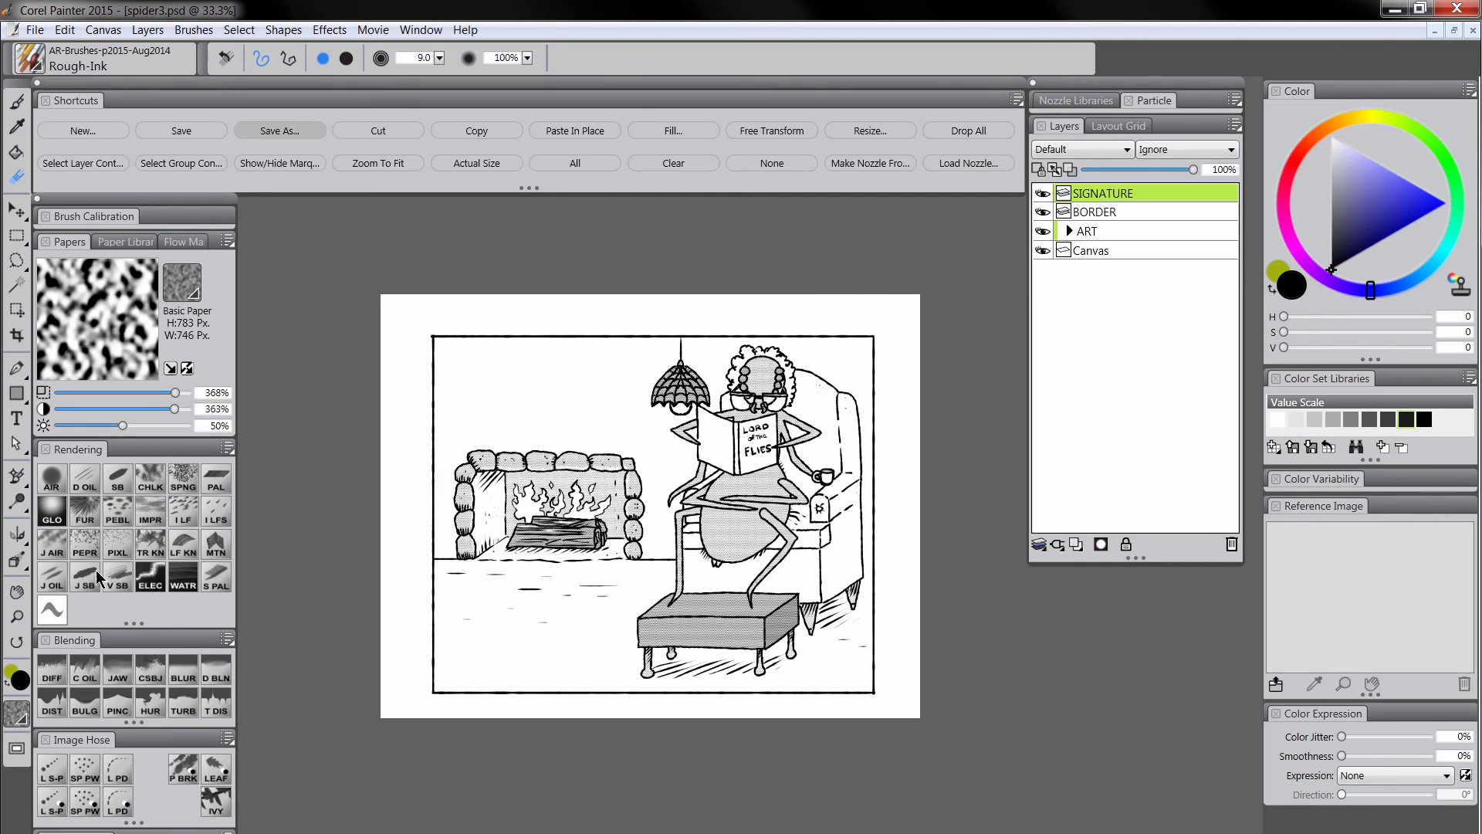
- Sign the artist's initials in the border's lower-right corner with the Rough-Ink brush at size 5.0
left_click(58, 607)
mouse_move(820, 663)
left_mouse_down()
mouse_move(817, 681)
mouse_move(853, 669)
left_mouse_up()
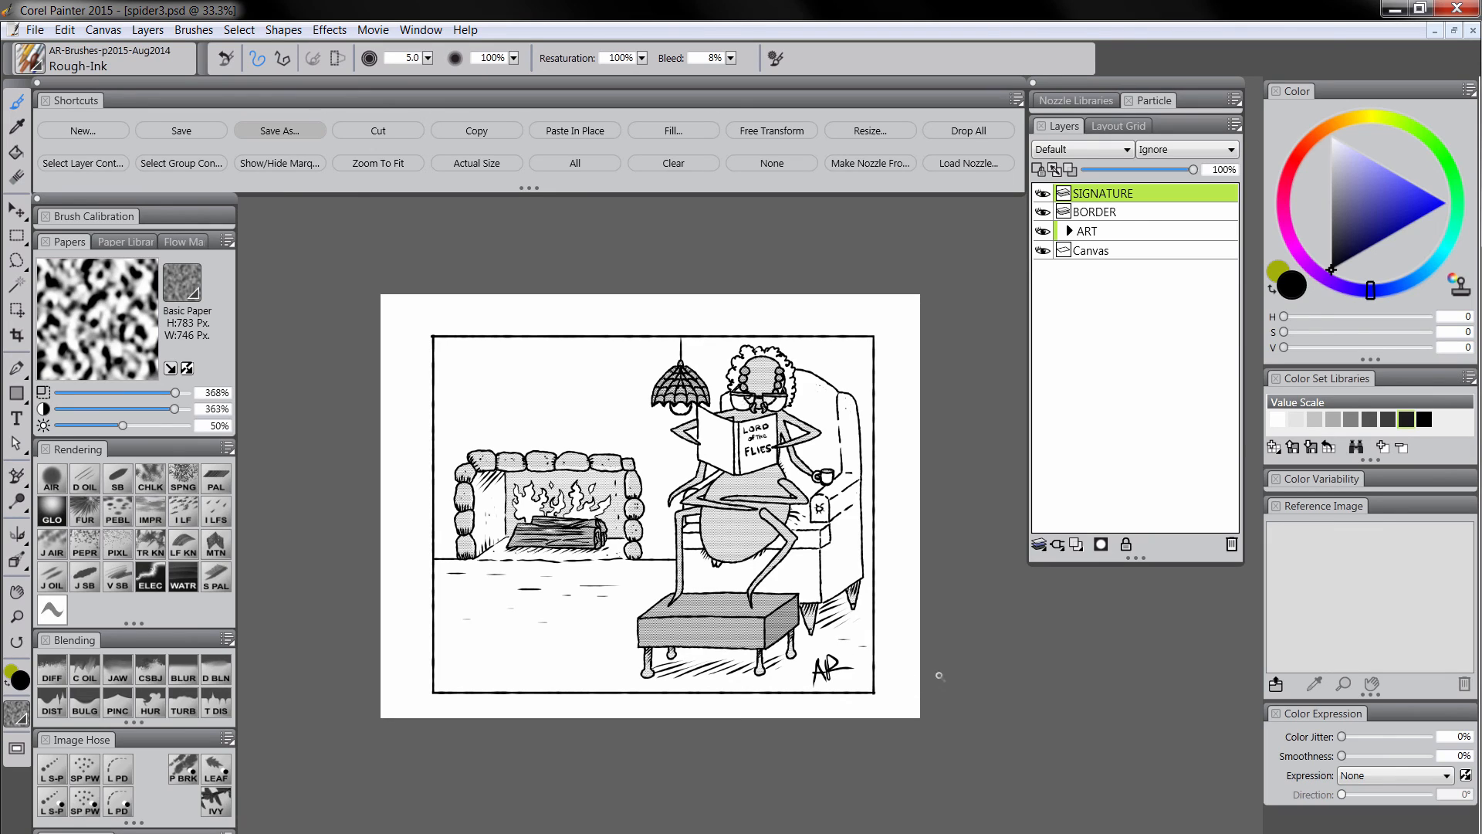